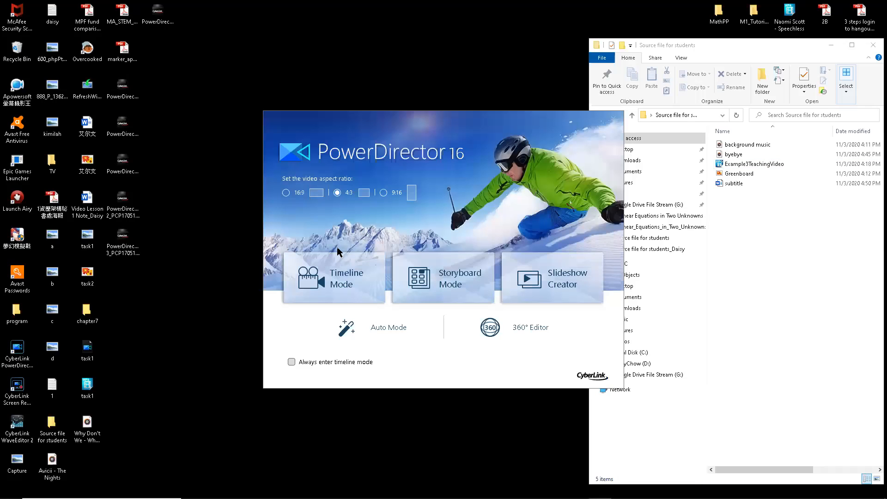
# - Start a new untitled PowerDirector project in Timeline Mode
pyautogui.click(332, 279)
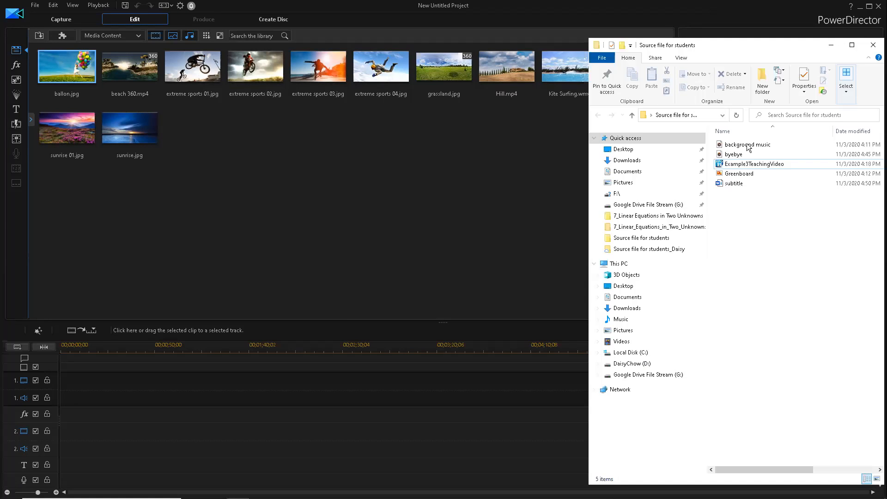
# - Import background music, byebye.mp3, Example3TeachingVideo and Greenboard.png into the media library
pyautogui.click(749, 146)
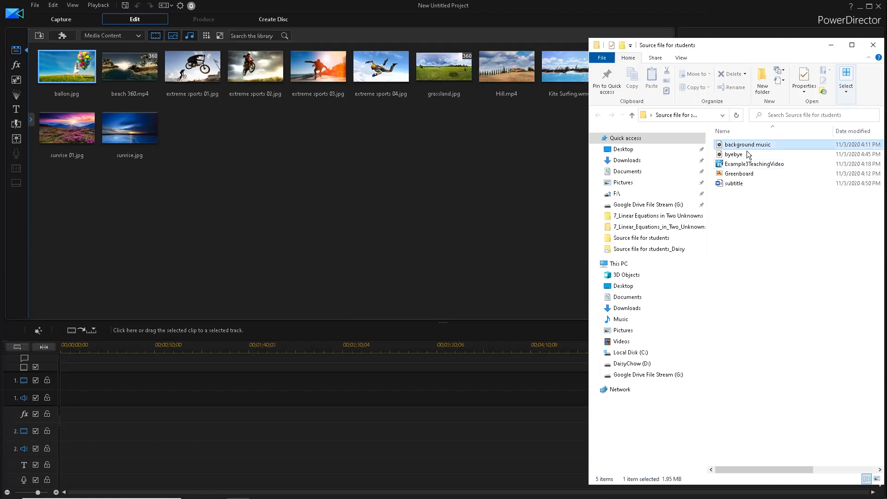
pyautogui.keyDown('ctrl'); pyautogui.click(751, 165); pyautogui.keyUp('ctrl')
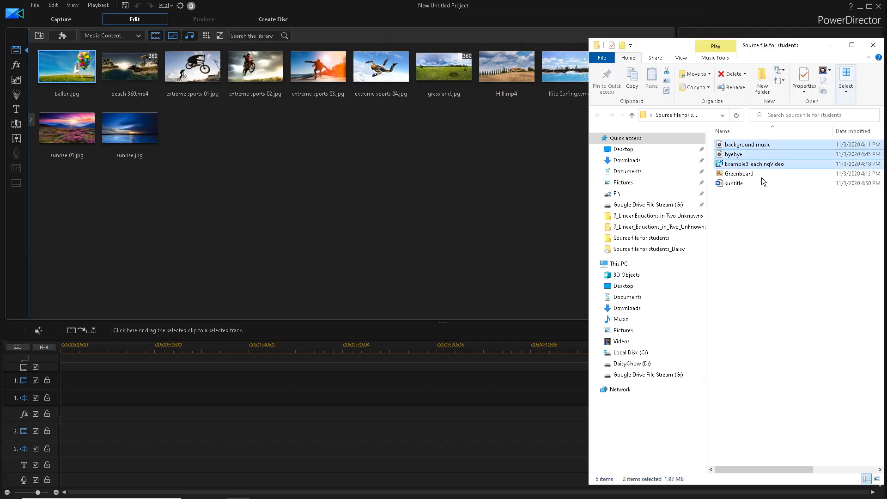
pyautogui.keyDown('ctrl'); pyautogui.click(761, 176); pyautogui.keyUp('ctrl')
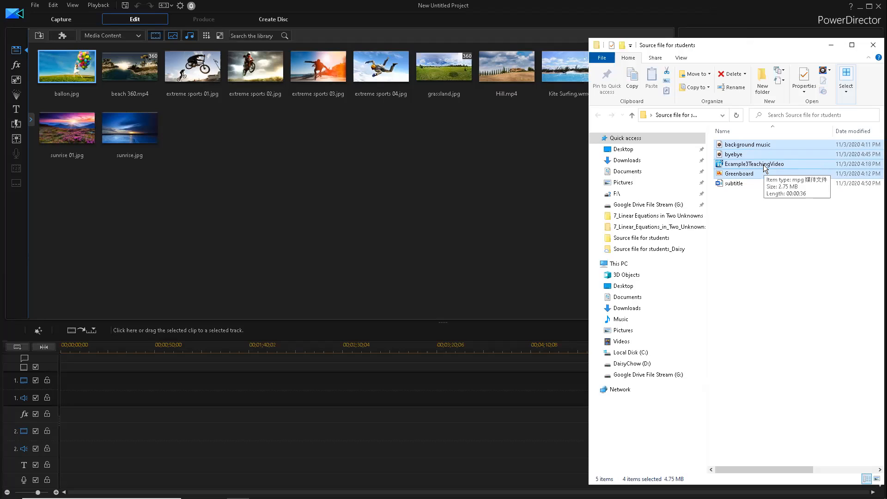
pyautogui.moveTo(764, 167); pyautogui.dragTo(332, 193)
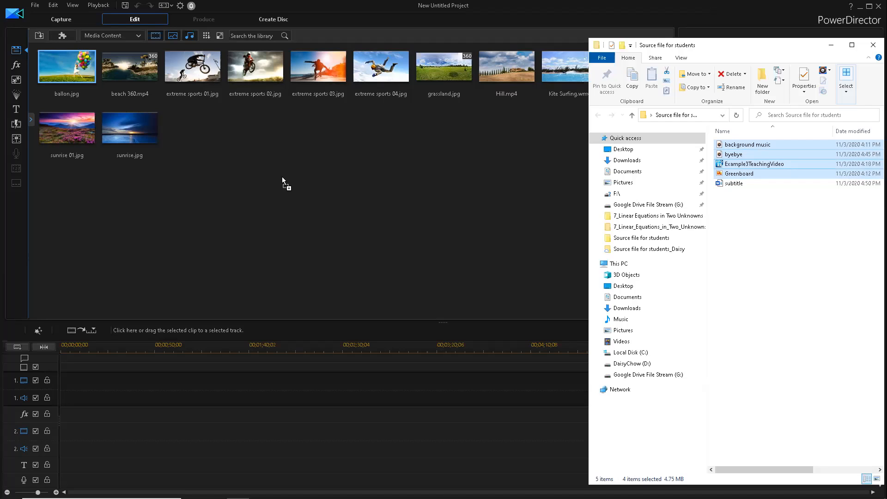
pyautogui.moveTo(282, 177); pyautogui.dragTo(282, 177)
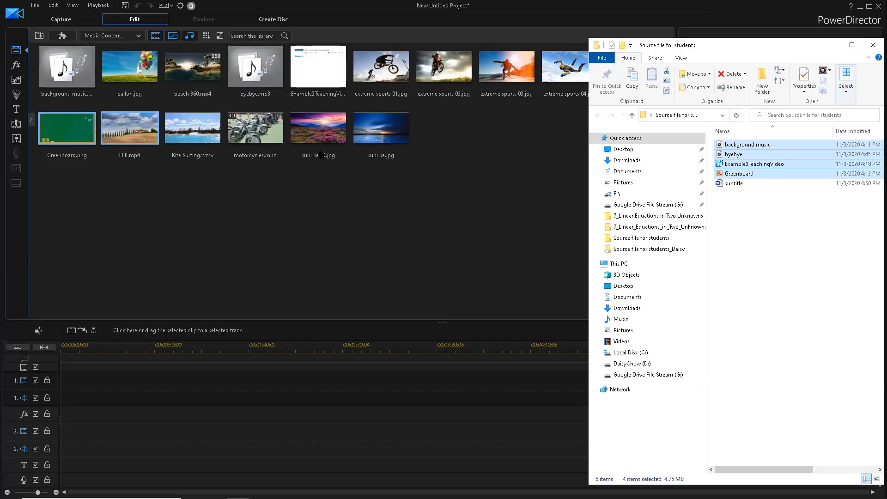
pyautogui.click(371, 188)
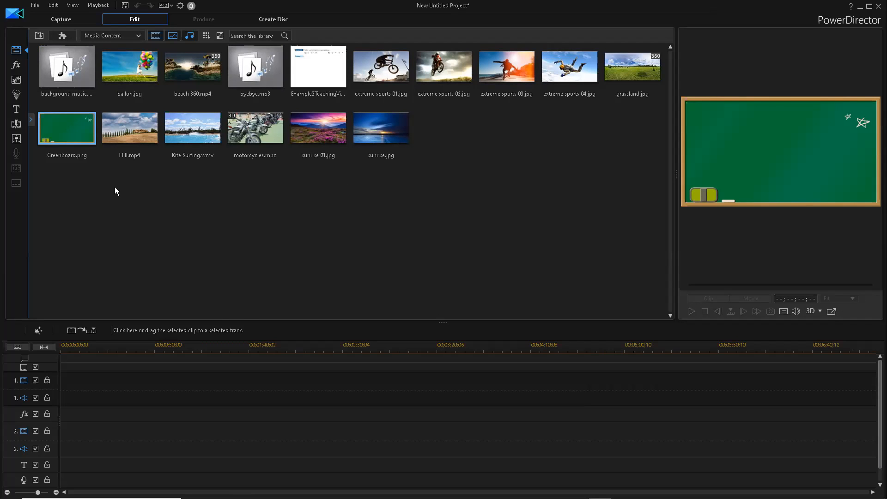
# - Place the Greenboard image at the start of video track 1
pyautogui.moveTo(65, 135); pyautogui.dragTo(62, 381)
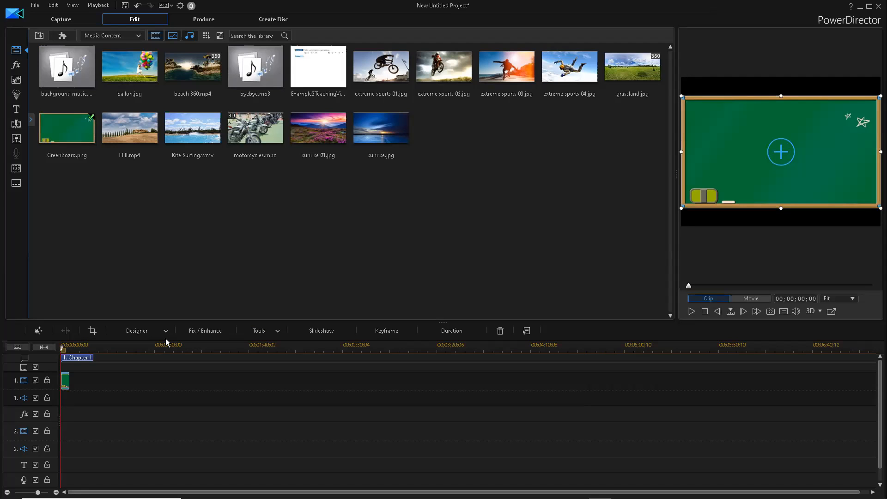
pyautogui.hotkey('ctrl', 'z')
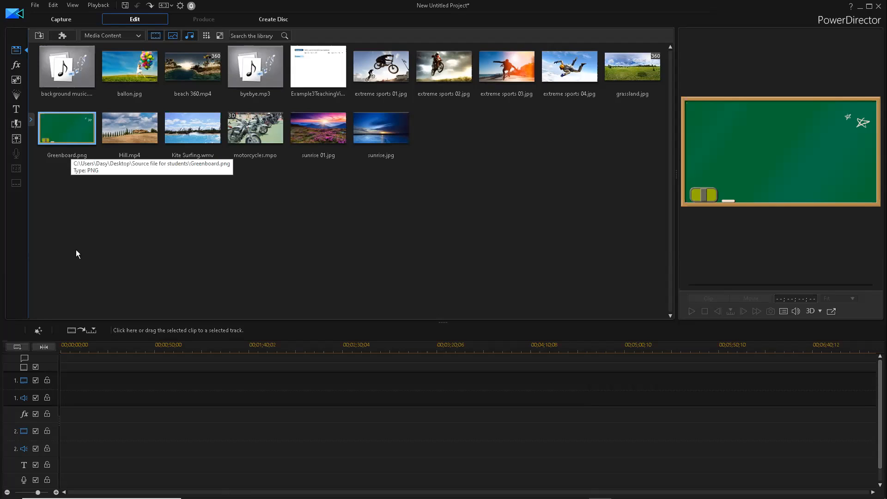
pyautogui.click(88, 331)
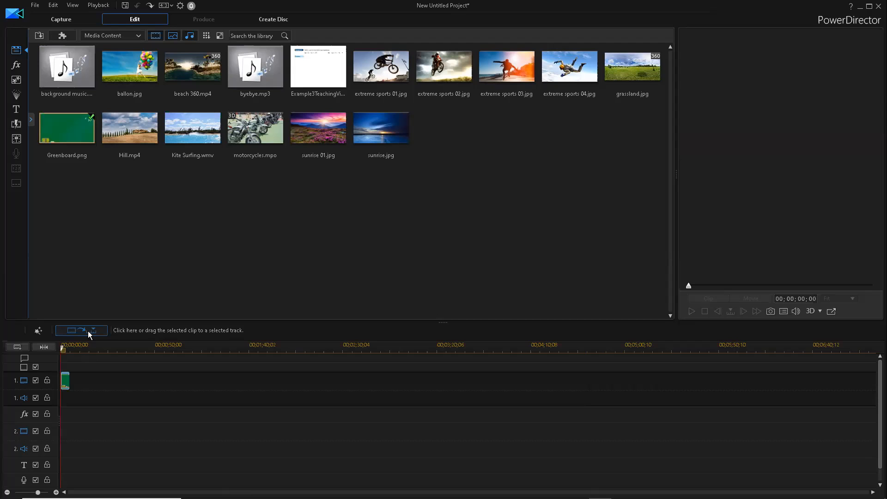
pyautogui.click(68, 388)
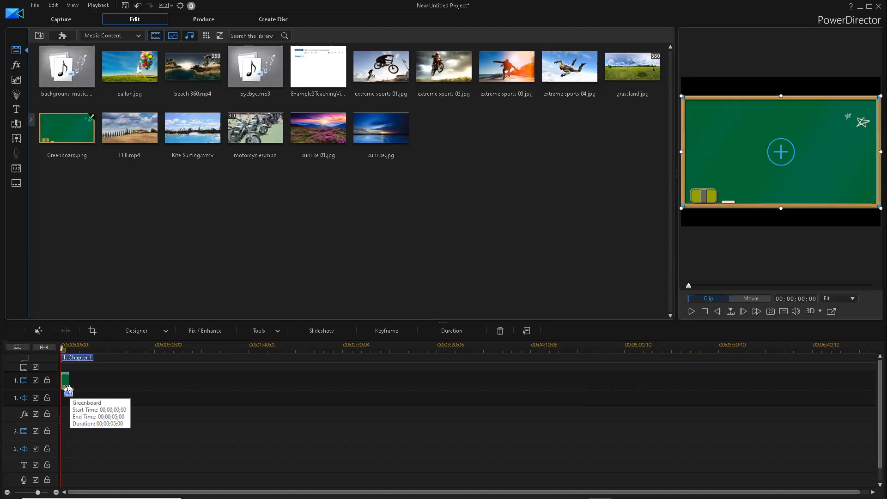
pyautogui.click(77, 143)
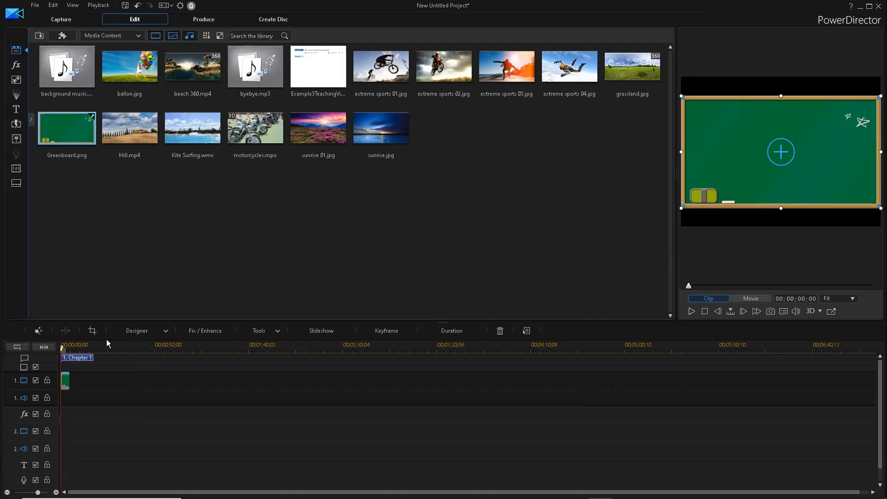
# - Add Example3TeachingVideo after the Greenboard, then a second Greenboard after the video
pyautogui.click(327, 138)
pyautogui.click(322, 83)
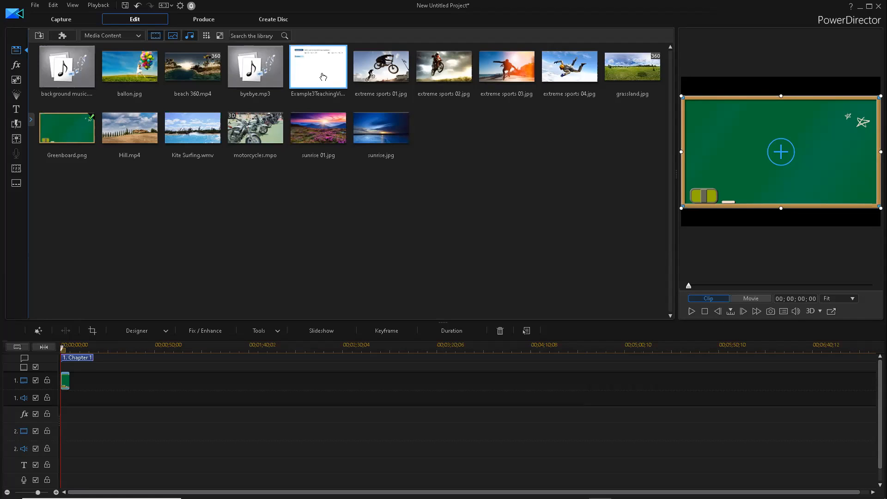
pyautogui.moveTo(225, 214); pyautogui.dragTo(73, 388)
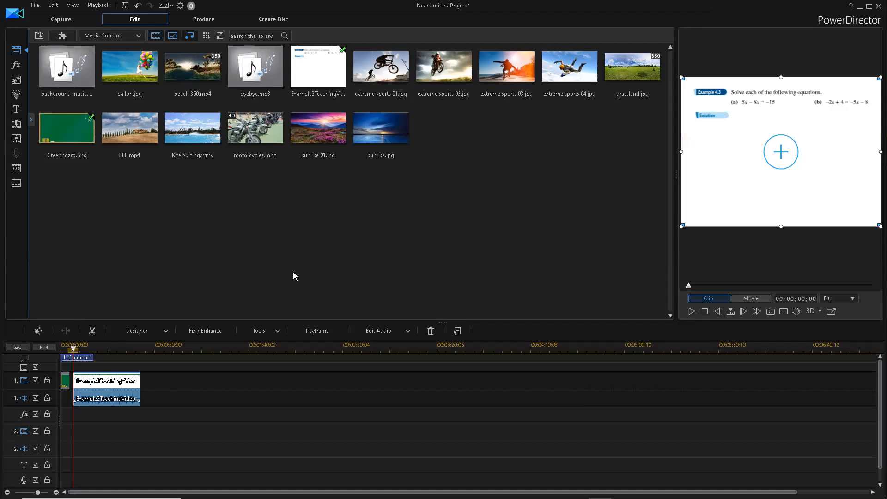
pyautogui.moveTo(119, 386)
pyautogui.mouseDown()
pyautogui.moveTo(283, 390)
pyautogui.moveTo(120, 386)
pyautogui.mouseUp()
pyautogui.moveTo(74, 132); pyautogui.dragTo(140, 385)
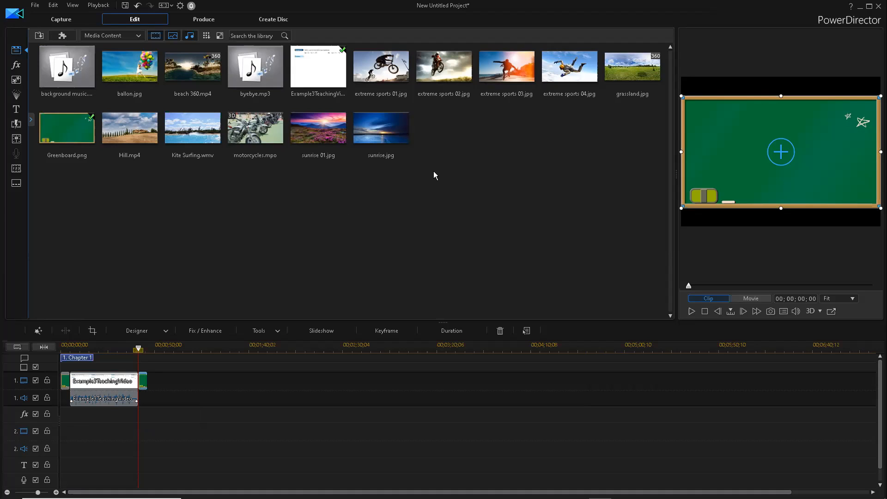
# - Add the background music to the music track at the movie start
pyautogui.click(72, 76)
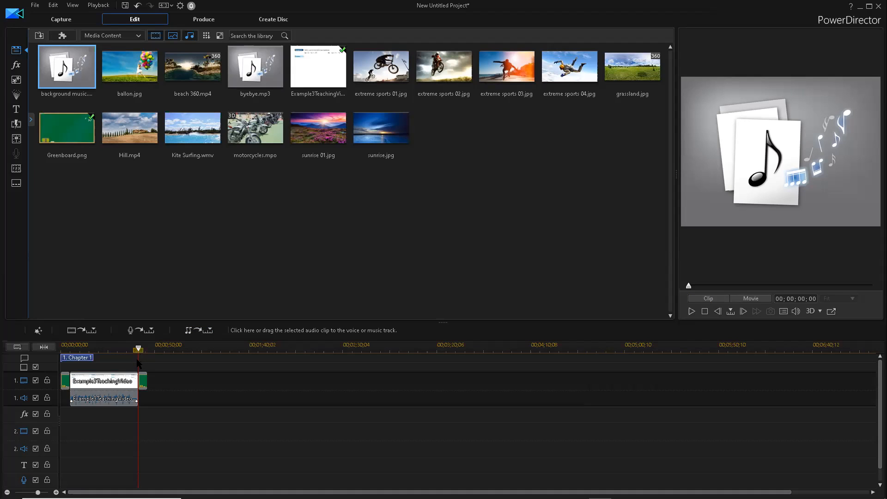
pyautogui.moveTo(103, 354); pyautogui.dragTo(60, 353)
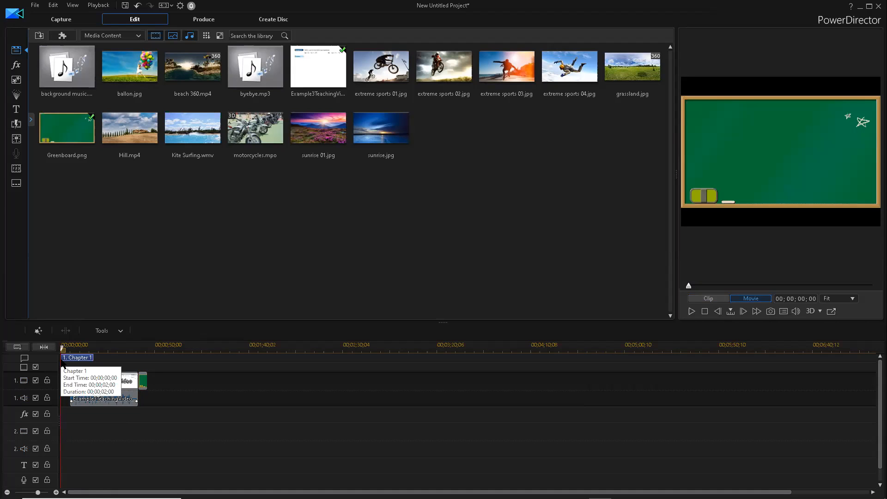
pyautogui.click(77, 75)
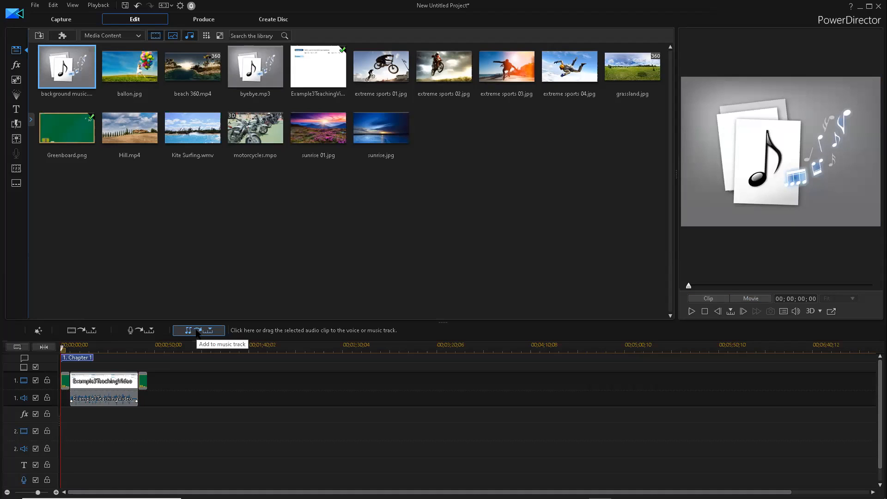
pyautogui.click(198, 331)
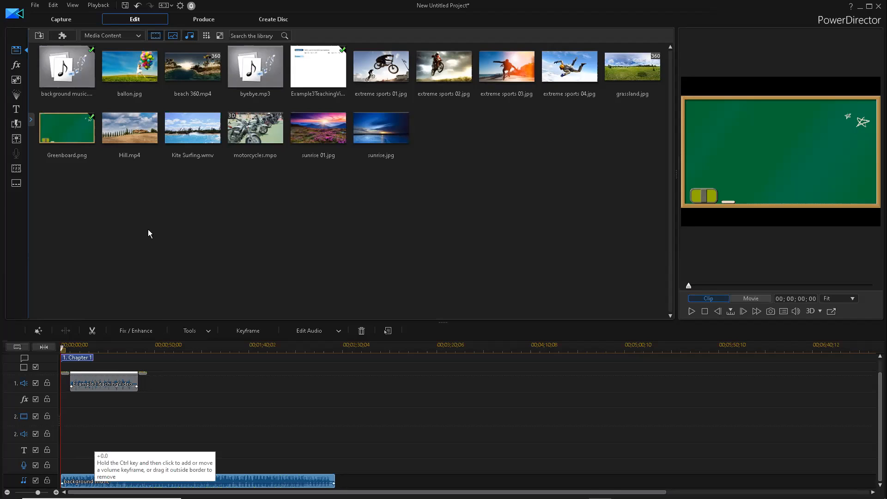
pyautogui.click(66, 84)
pyautogui.moveTo(135, 415); pyautogui.dragTo(84, 86)
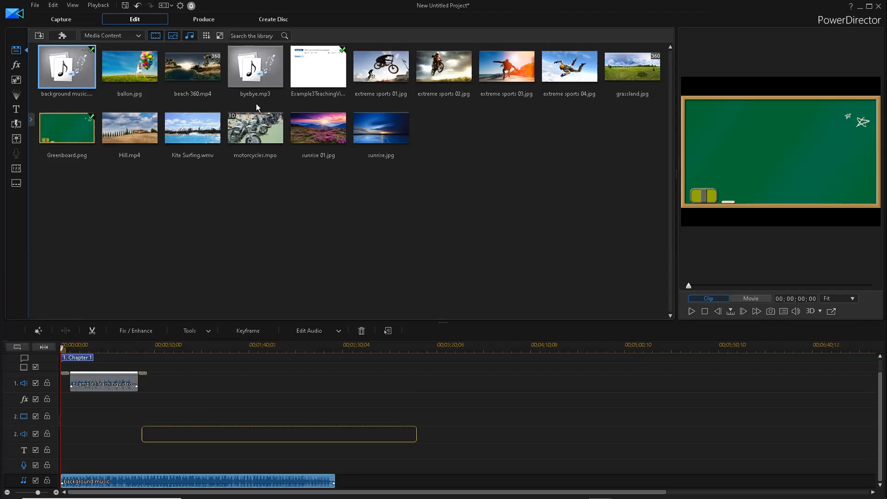
pyautogui.click(301, 420)
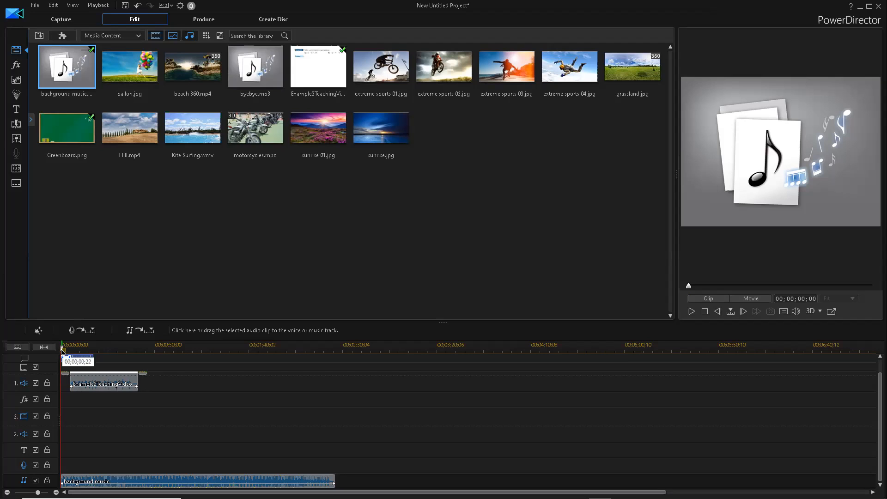
# - Add byebye.mp3 to the music track at the end of the background music
pyautogui.moveTo(62, 350); pyautogui.dragTo(70, 350)
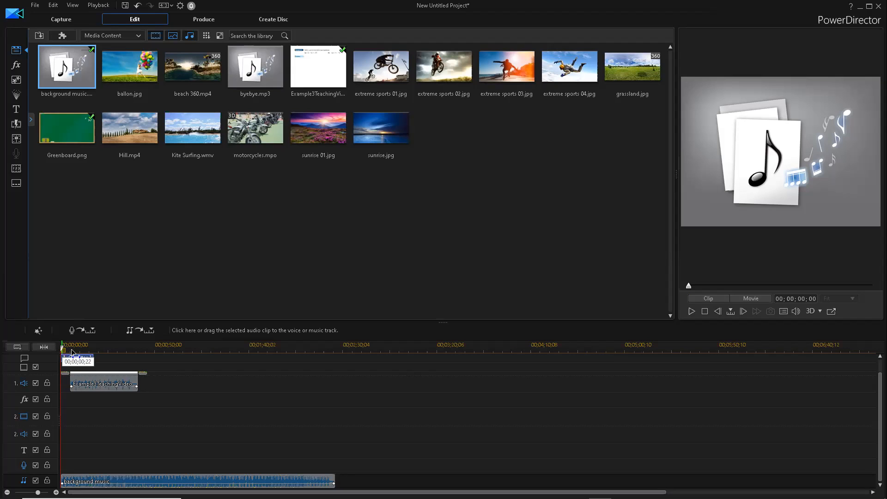
pyautogui.click(336, 351)
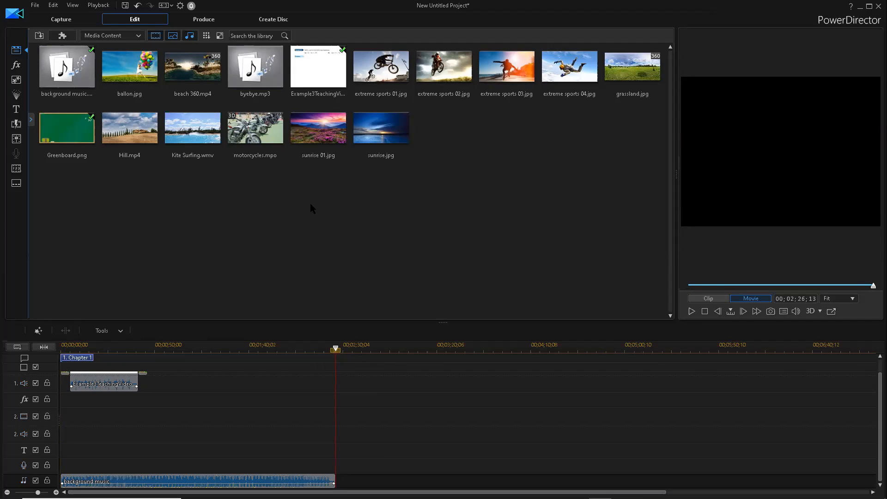
pyautogui.click(264, 86)
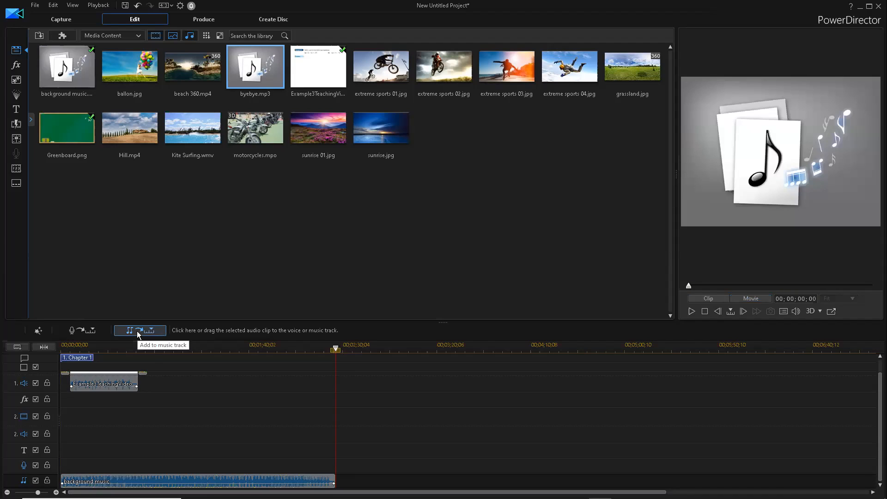
pyautogui.click(137, 331)
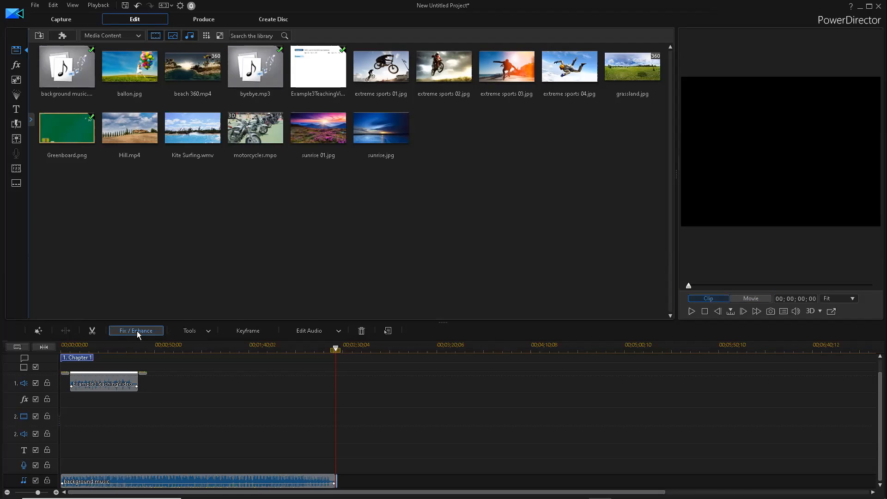
pyautogui.moveTo(254, 79); pyautogui.dragTo(340, 447)
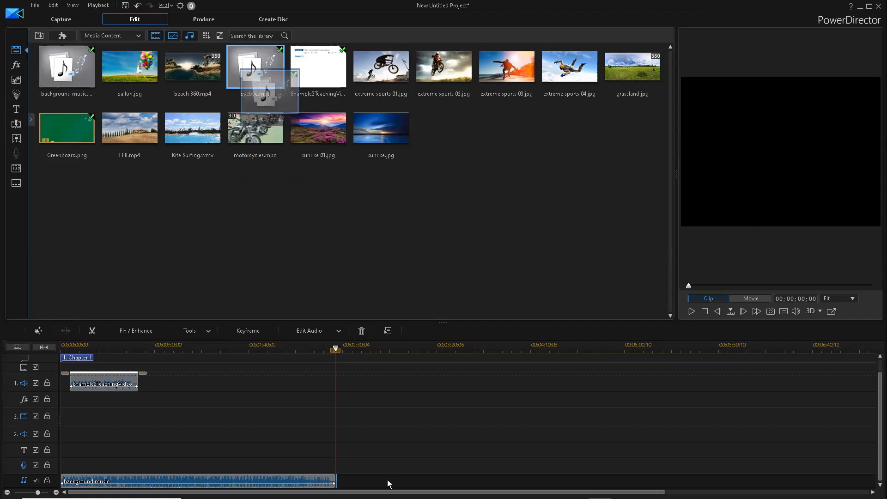
pyautogui.click(294, 271)
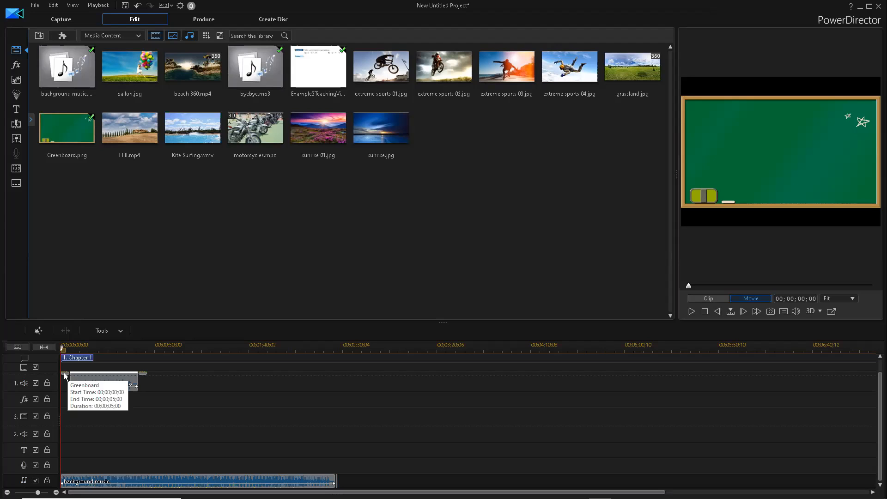
# - Add the Assembly Line title effect to the start of the title track
pyautogui.click(17, 109)
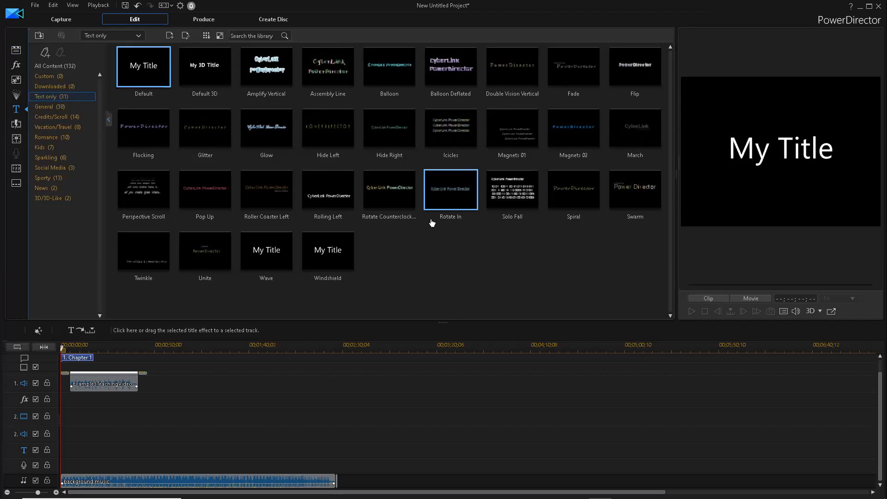
pyautogui.click(446, 139)
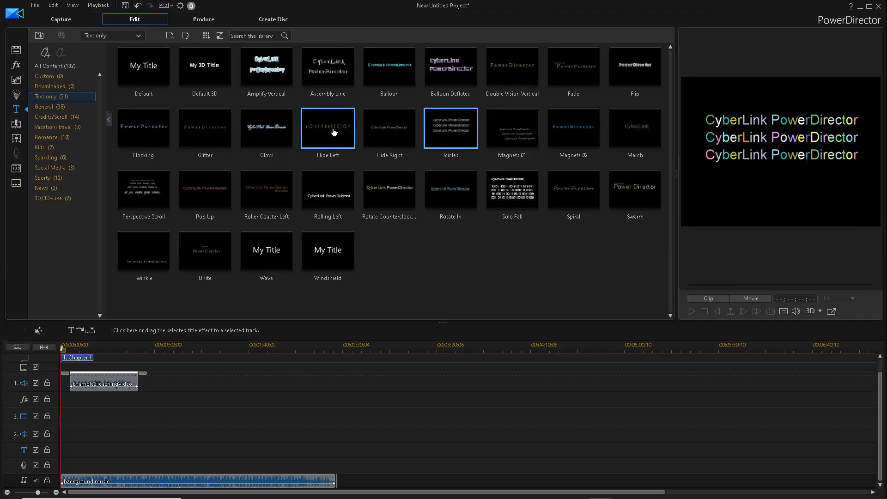
pyautogui.click(323, 69)
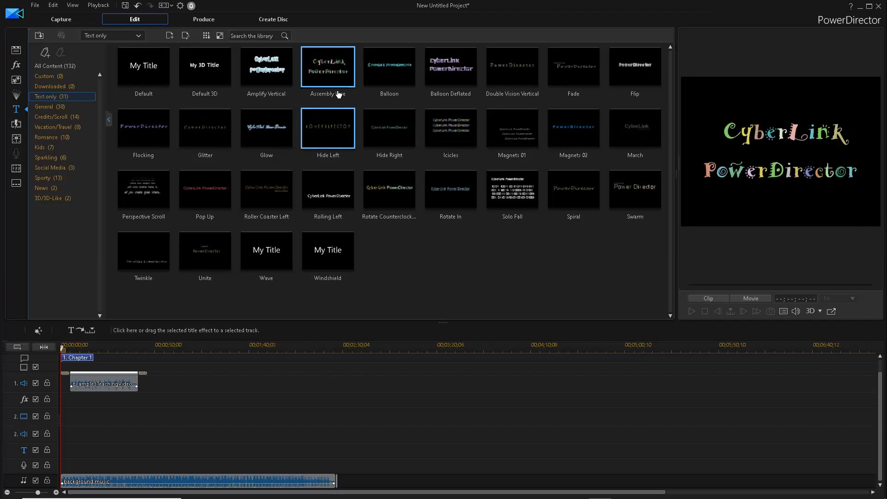
pyautogui.moveTo(229, 231); pyautogui.dragTo(325, 93)
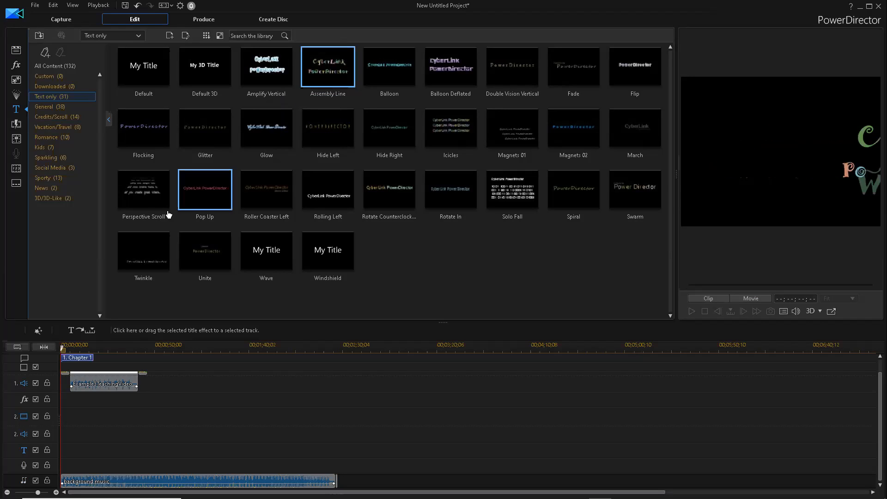
pyautogui.click(89, 332)
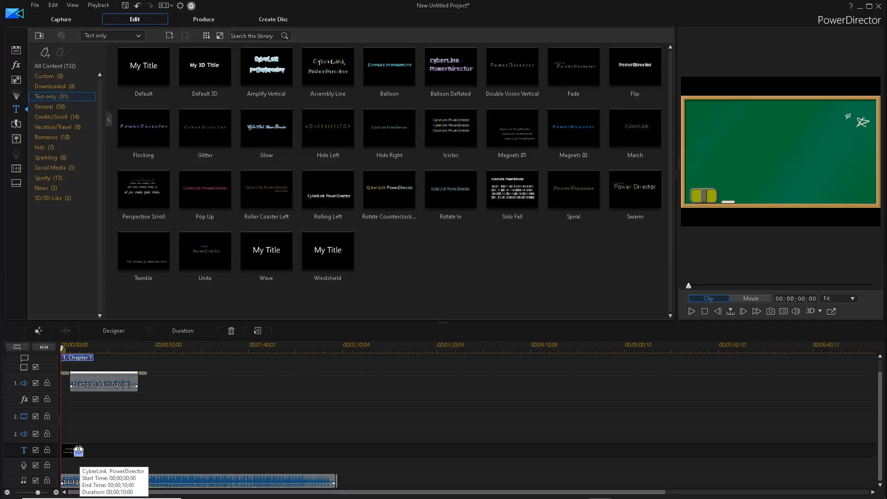
# - Lengthen the greenboard intro and shorten the opening title to 00;00;08;03
pyautogui.click(67, 379)
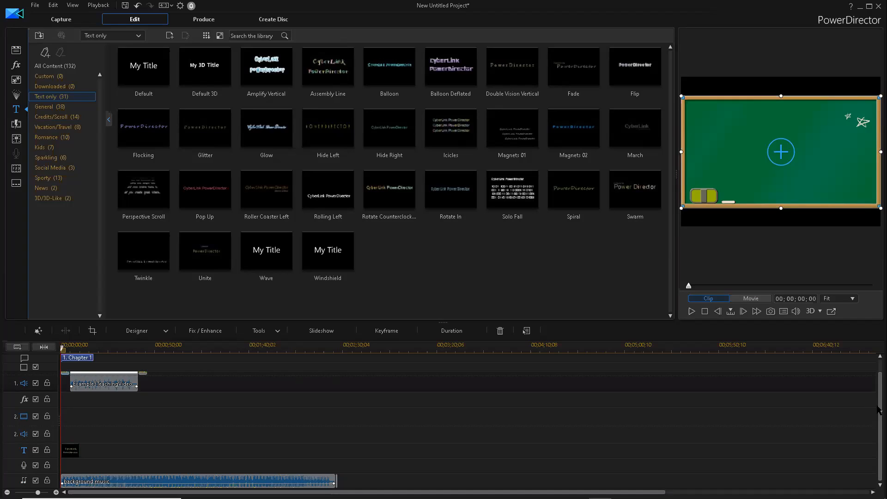
pyautogui.scroll(2, 879, 402)
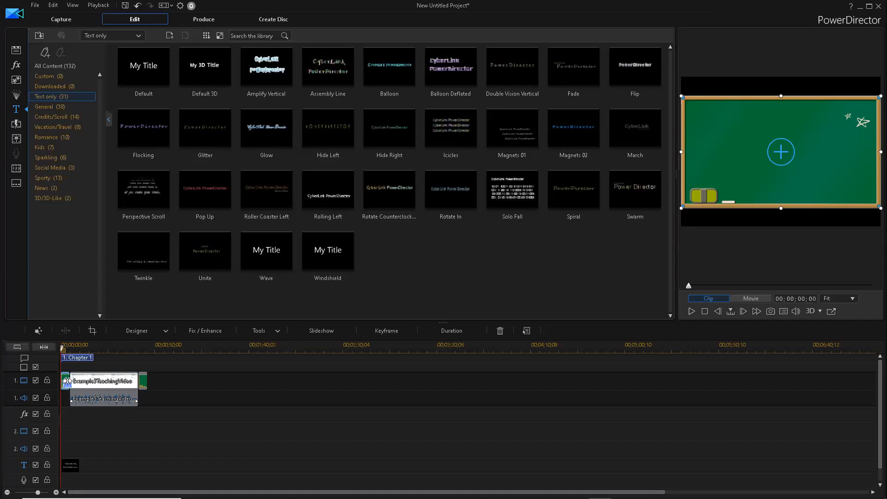
pyautogui.moveTo(67, 381)
pyautogui.mouseDown()
pyautogui.moveTo(80, 386)
pyautogui.moveTo(69, 384)
pyautogui.mouseUp()
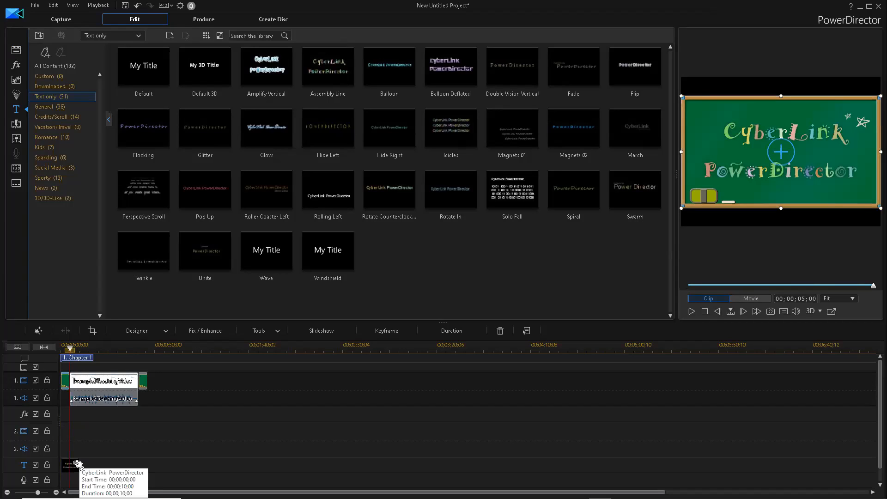
pyautogui.click(77, 464)
pyautogui.moveTo(77, 467)
pyautogui.mouseDown()
pyautogui.moveTo(68, 467)
pyautogui.moveTo(74, 470)
pyautogui.mouseUp()
# - Stretch the greenboard intro to about 8 seconds, moving all later clips back
pyautogui.click(70, 382)
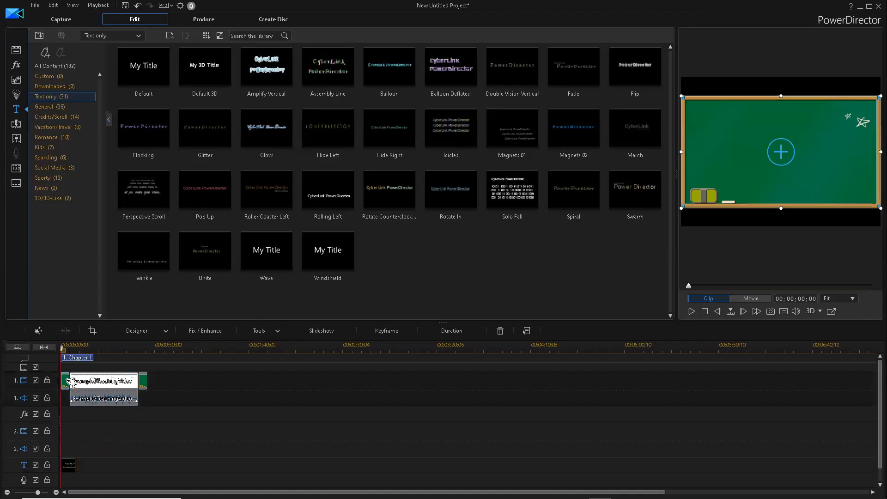
pyautogui.moveTo(69, 381); pyautogui.dragTo(74, 382)
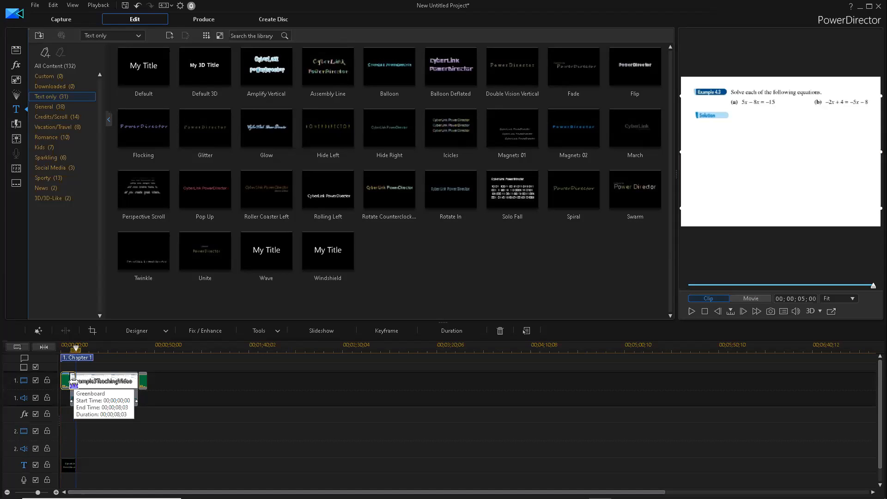
pyautogui.moveTo(73, 382); pyautogui.dragTo(74, 385)
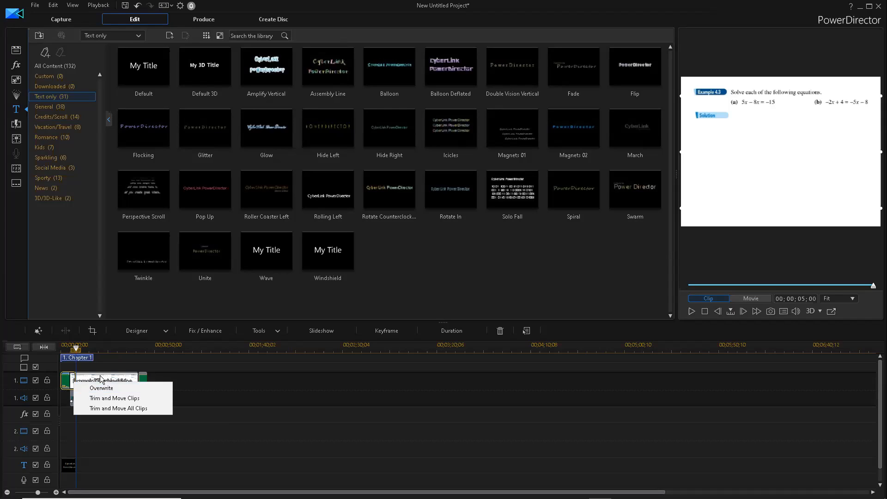
pyautogui.click(119, 409)
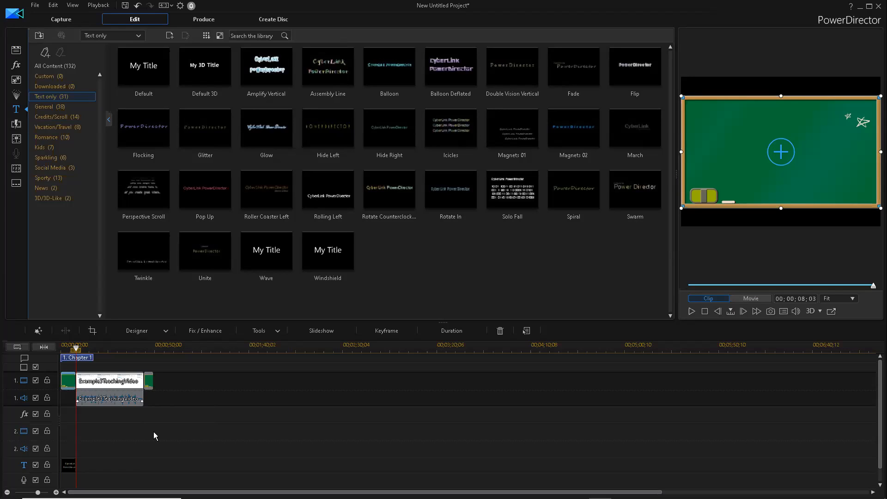
# - Place the Balloon Deflated title on the title track after the lesson video
pyautogui.click(150, 382)
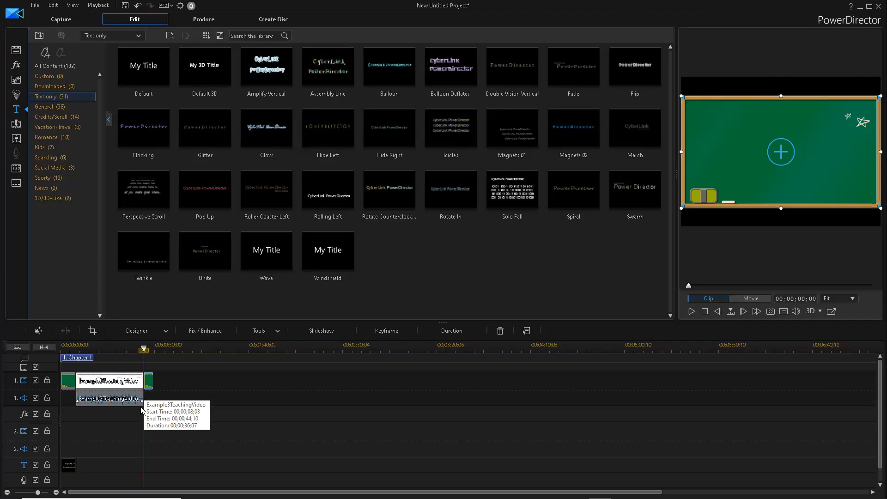
pyautogui.click(494, 202)
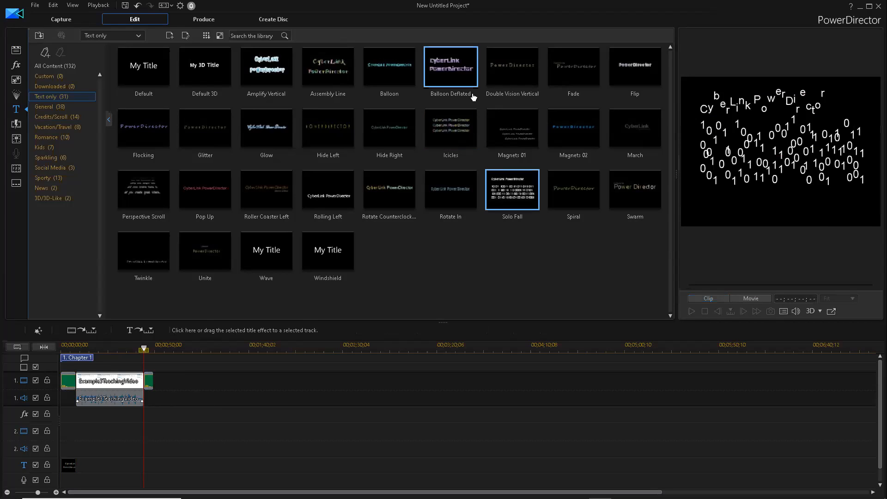
pyautogui.click(453, 75)
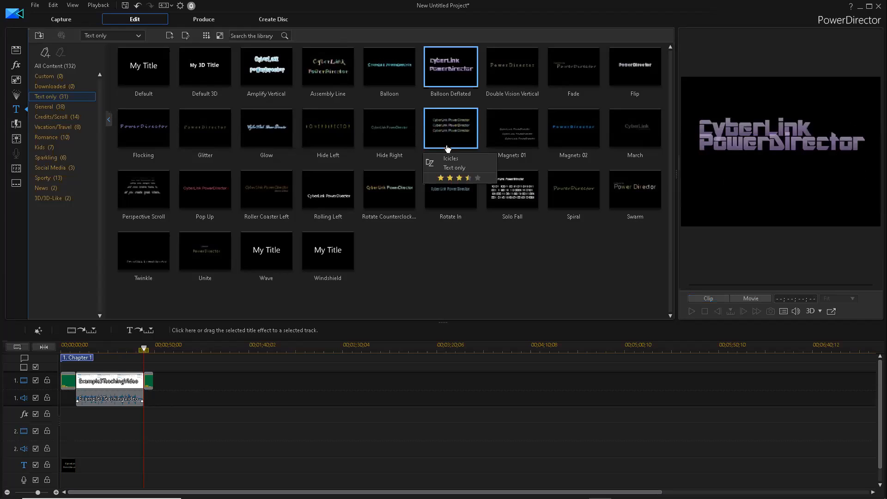
pyautogui.moveTo(453, 75); pyautogui.dragTo(143, 471)
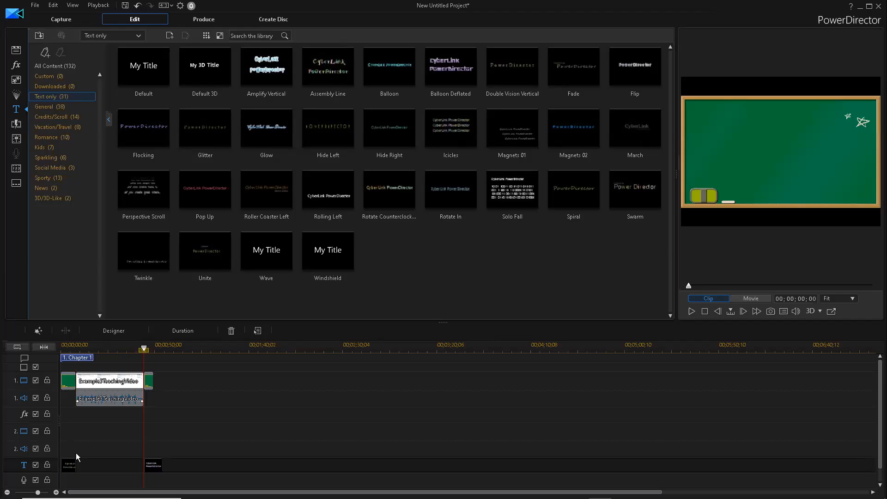
pyautogui.click(71, 467)
# - Replace the intro title text with 'Let's have Math Lesson' and a teacher byline
pyautogui.doubleClick(69, 468)
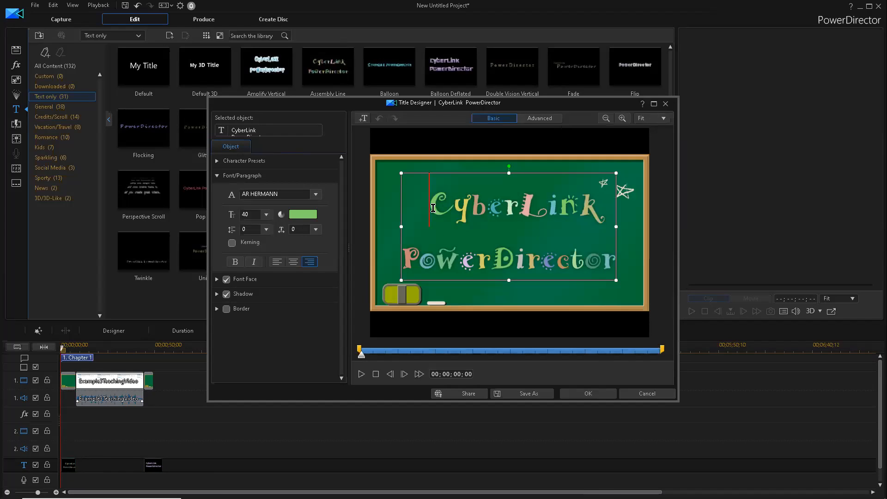
pyautogui.doubleClick(472, 227)
pyautogui.write('L')
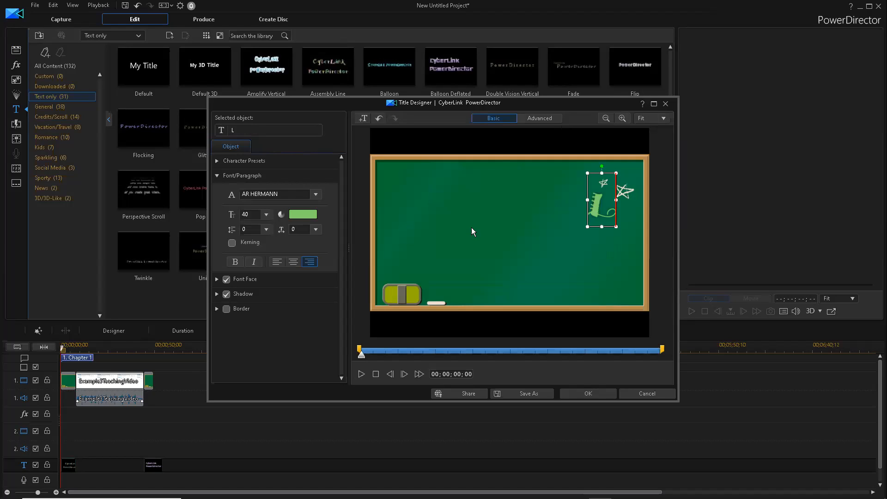
pyautogui.write('et;s')
pyautogui.press('BackSpace')
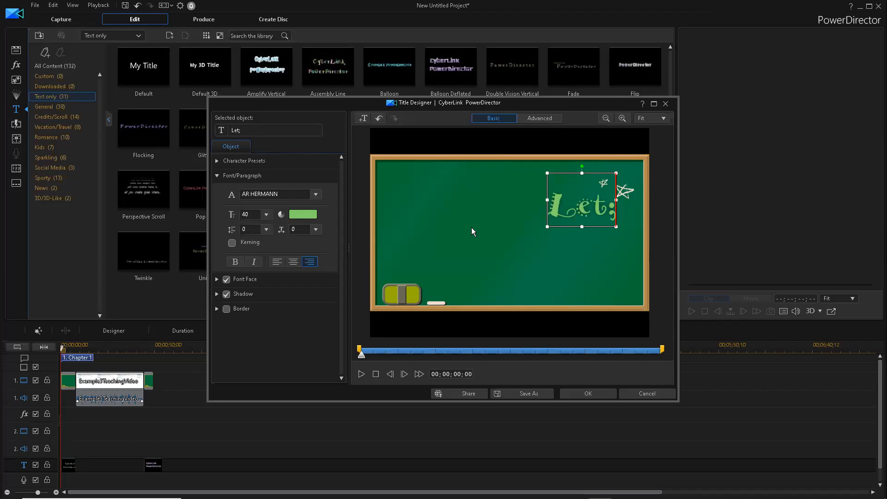
pyautogui.press('BackSpace')
pyautogui.write("'s")
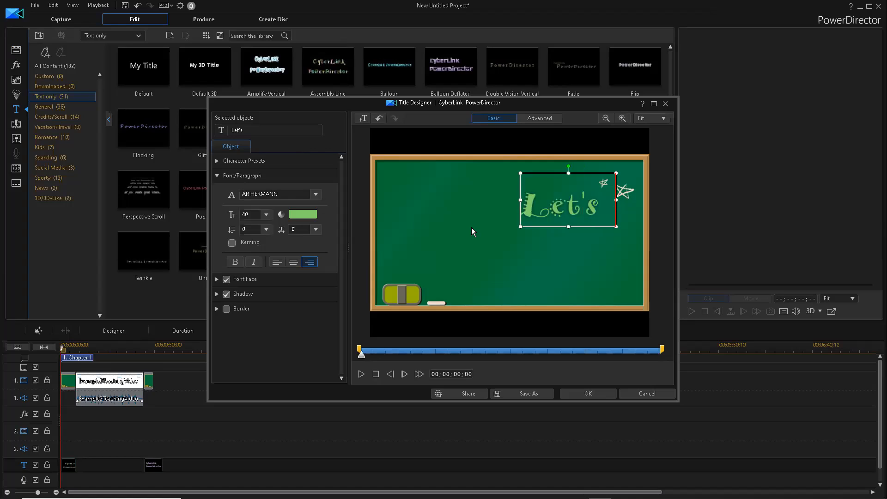
pyautogui.write(' have Math Lesso')
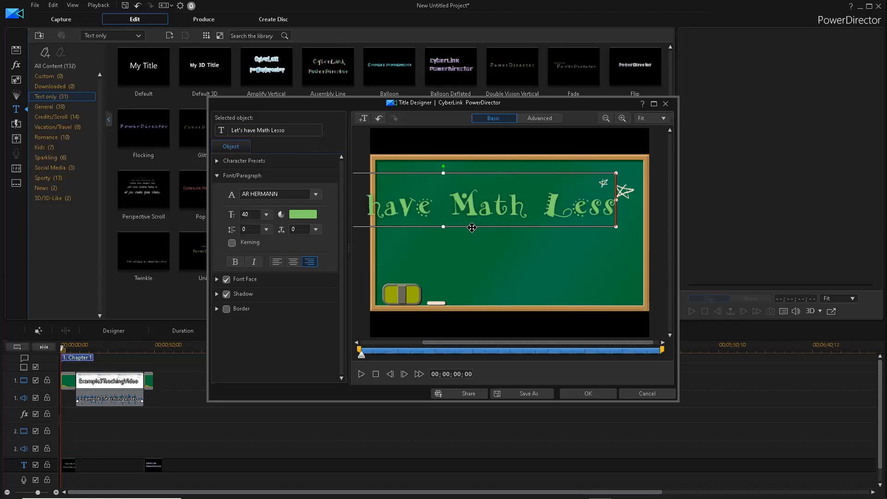
pyautogui.write('n ')
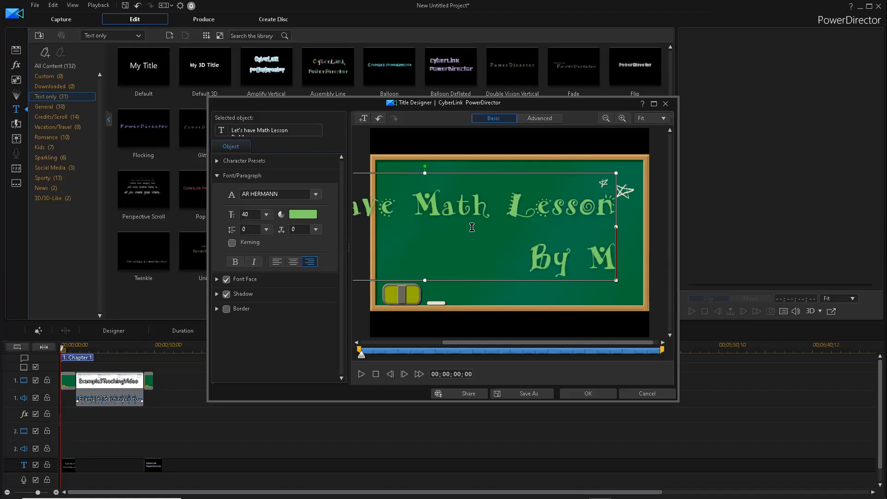
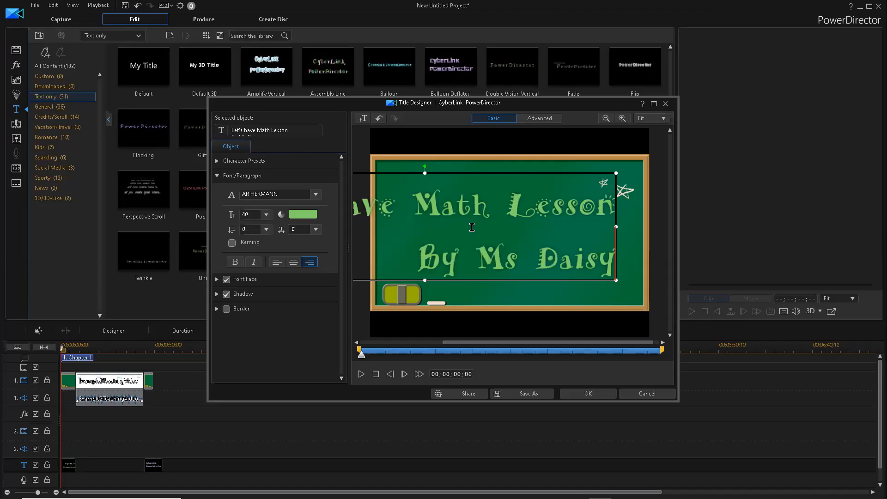
pyautogui.hotkey('ctrl', 'a')
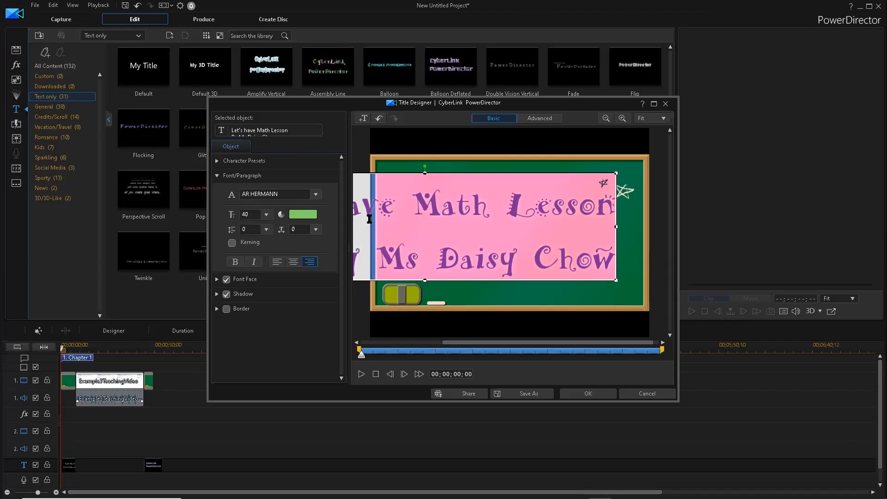
pyautogui.click(444, 229)
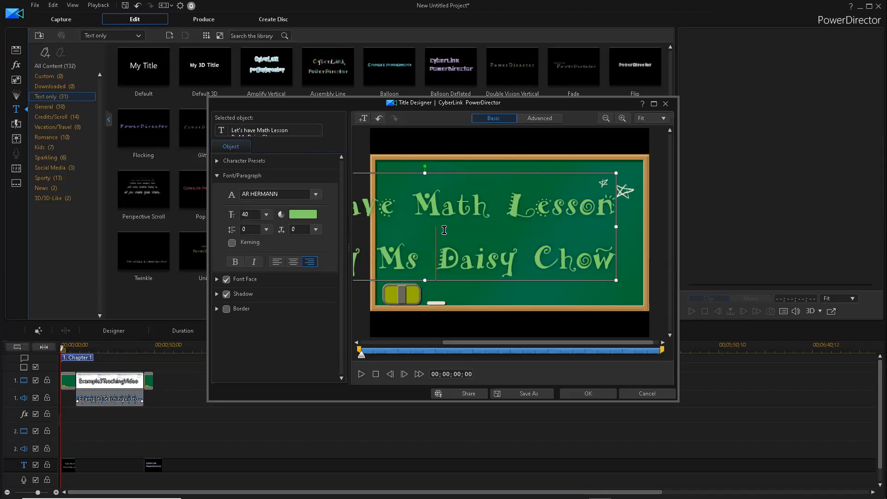
pyautogui.hotkey('ctrl', 'a')
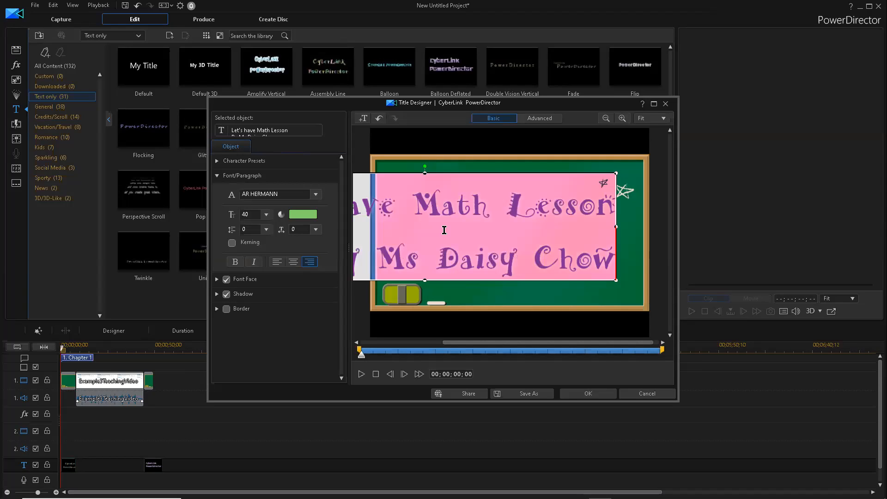
pyautogui.click(266, 215)
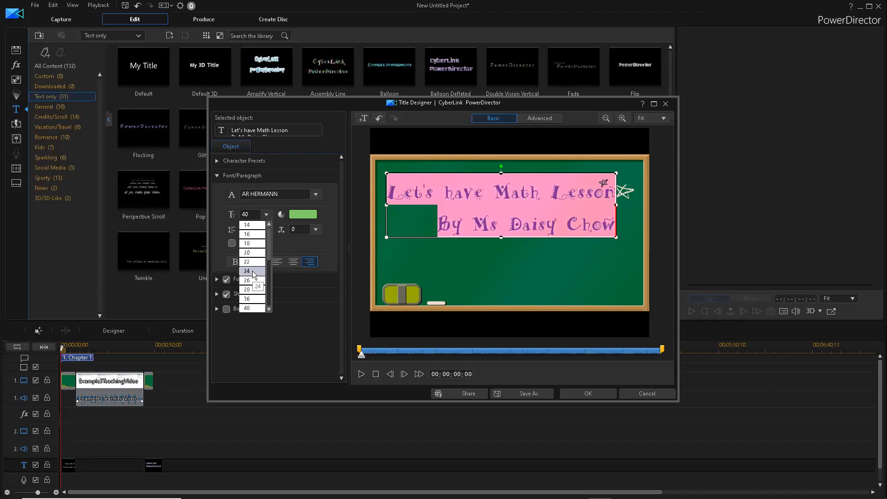
# - Set the title text to size 24, centred on the greenboard
pyautogui.click(253, 273)
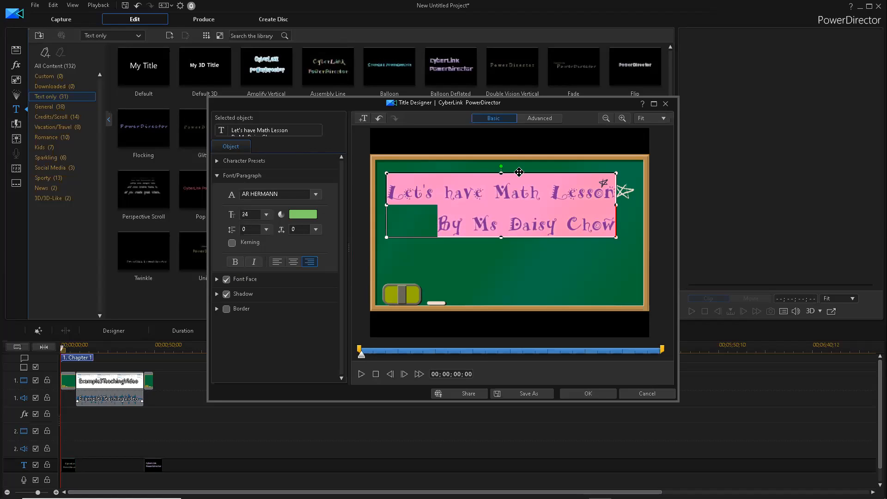
pyautogui.click(520, 203)
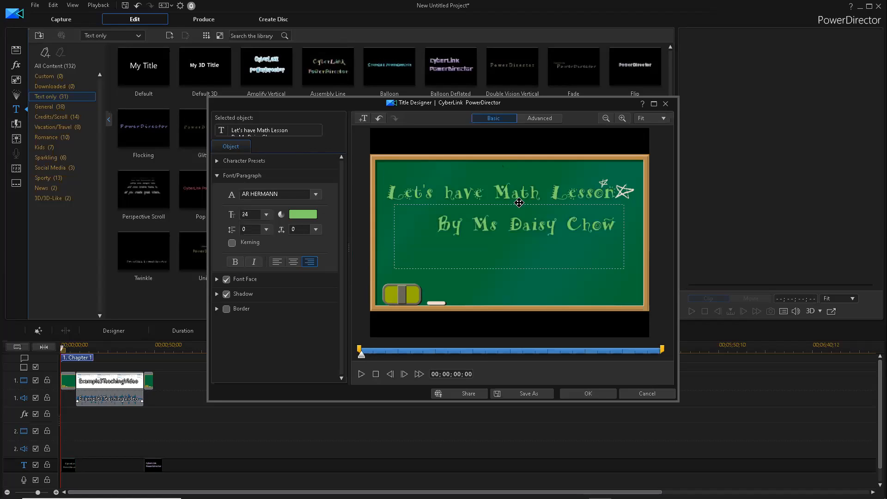
pyautogui.moveTo(519, 202); pyautogui.dragTo(519, 203)
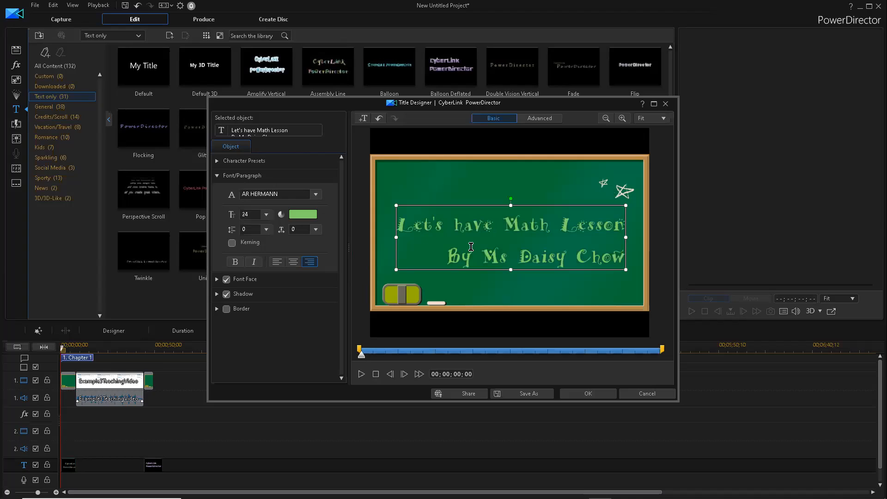
pyautogui.click(293, 263)
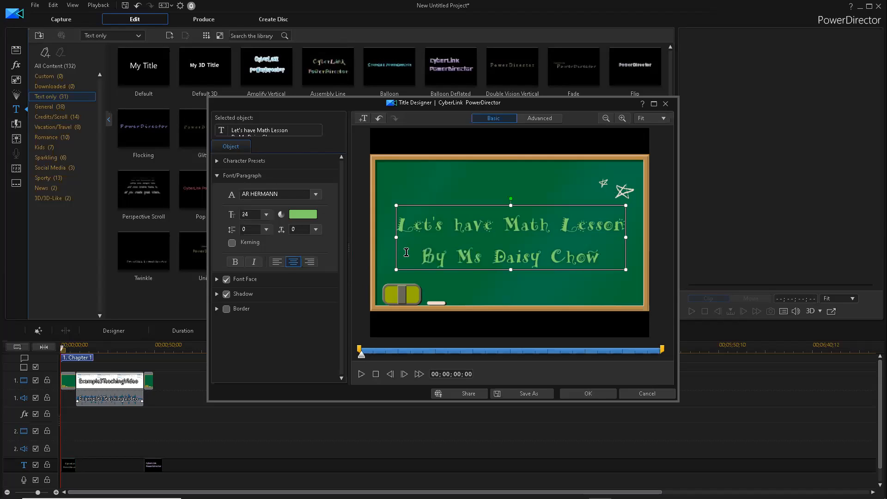
# - Colour the title text magenta
pyautogui.doubleClick(561, 258)
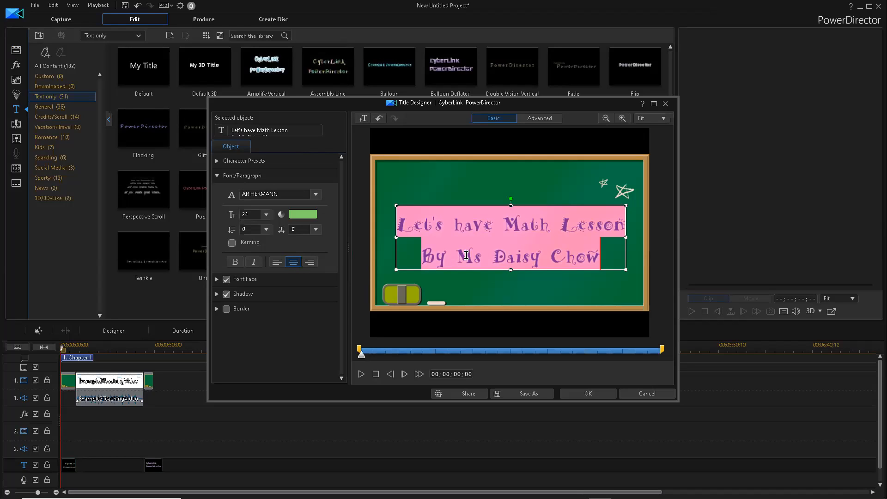
pyautogui.click(309, 214)
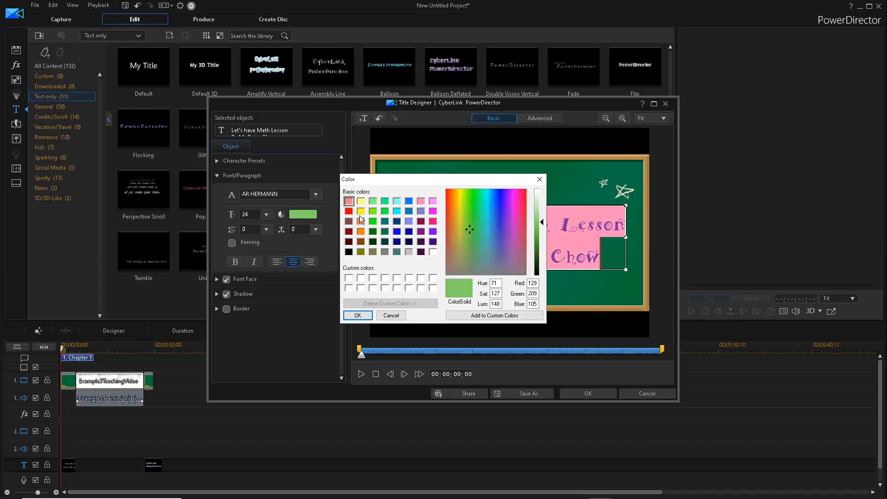
pyautogui.click(433, 210)
pyautogui.click(358, 315)
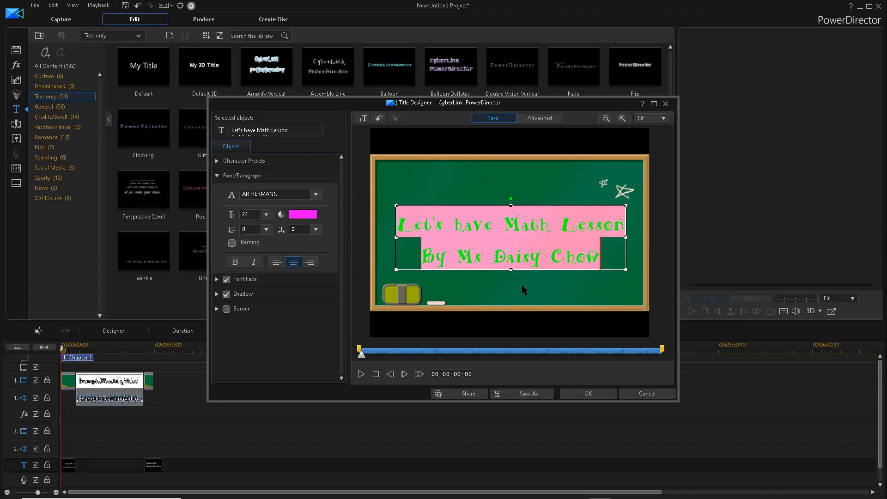
pyautogui.click(441, 310)
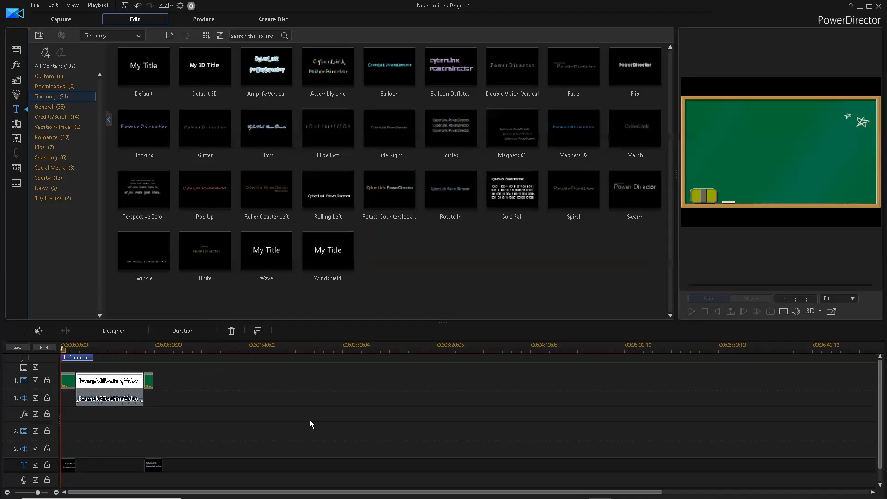
# - Apply the title design and stretch the greenboard intro to 10 seconds
pyautogui.click(156, 465)
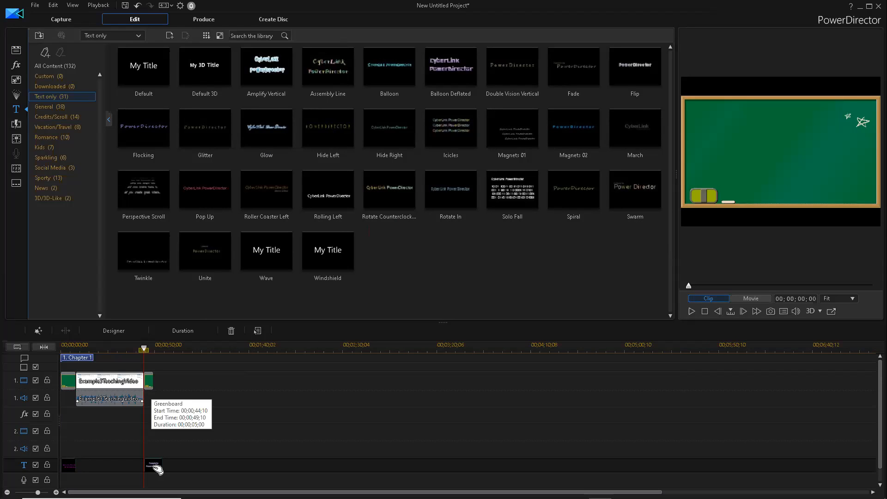
pyautogui.click(150, 383)
pyautogui.click(153, 381)
pyautogui.moveTo(153, 382); pyautogui.dragTo(162, 381)
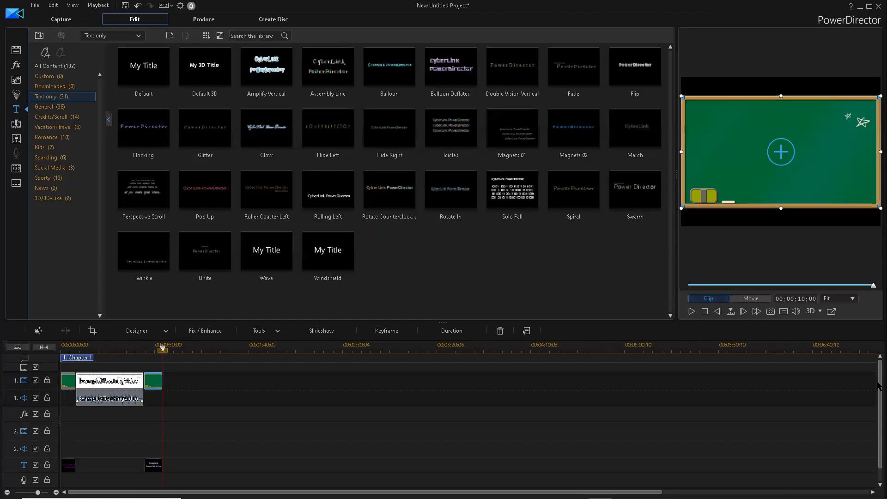
# - Trim the background music end with Trim and Move All Clips, aligning byebye after it
pyautogui.scroll(-1, 879, 384)
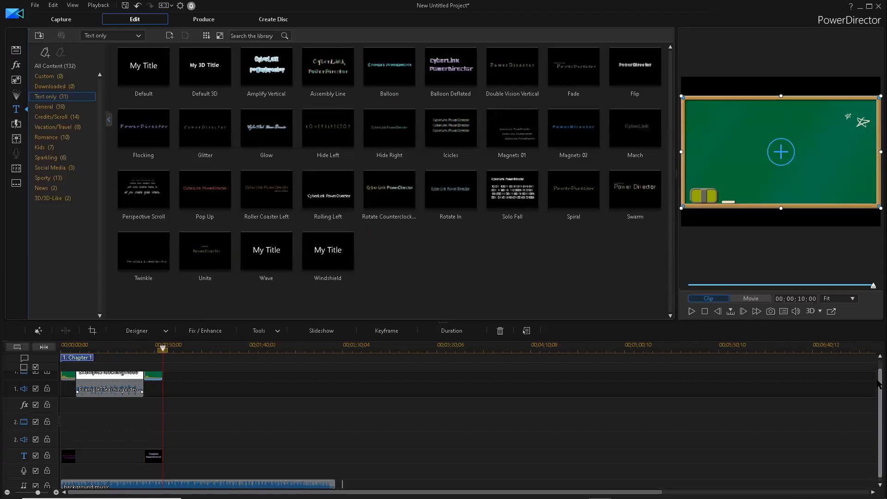
pyautogui.scroll(1, 880, 400)
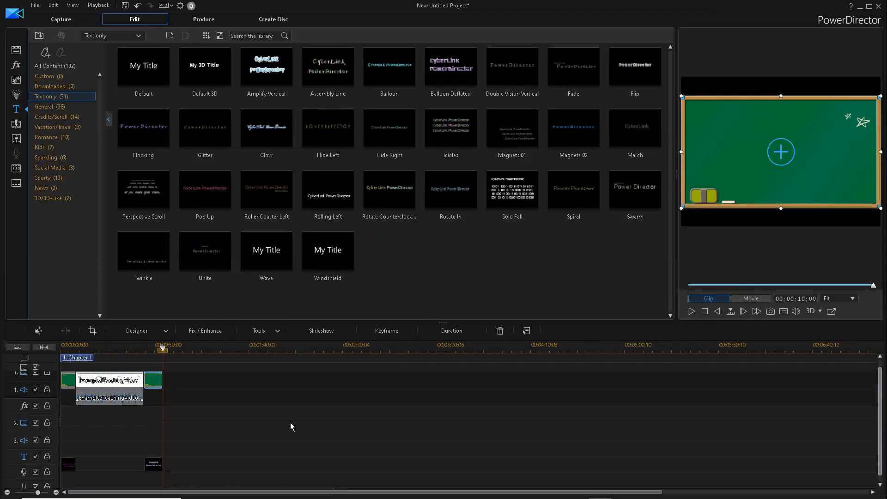
pyautogui.scroll(-1, 291, 426)
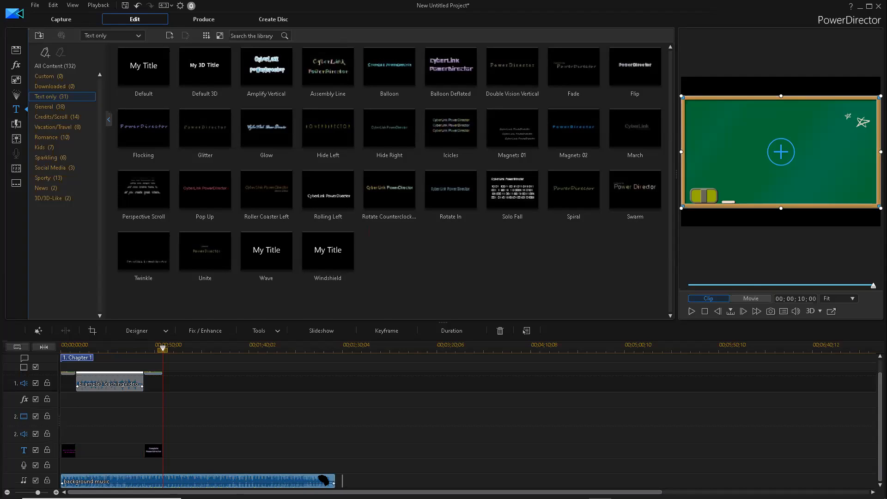
pyautogui.click(326, 480)
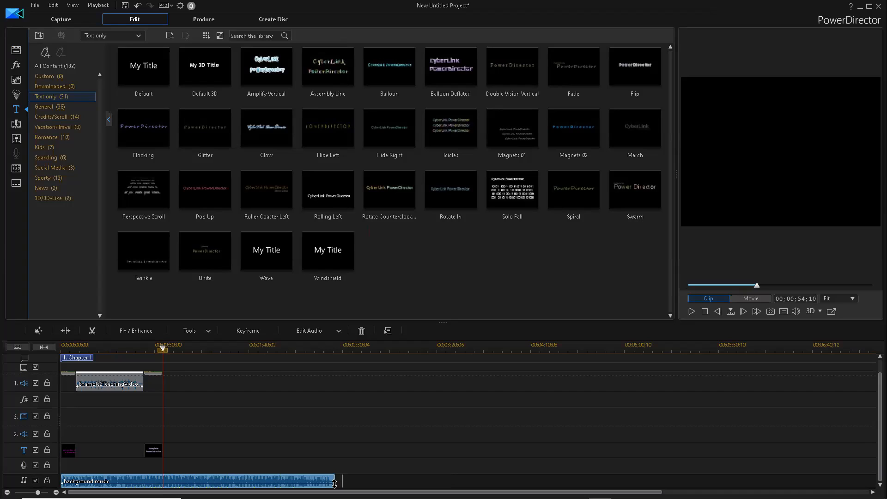
pyautogui.moveTo(336, 482); pyautogui.dragTo(319, 482)
pyautogui.moveTo(166, 476); pyautogui.dragTo(161, 477)
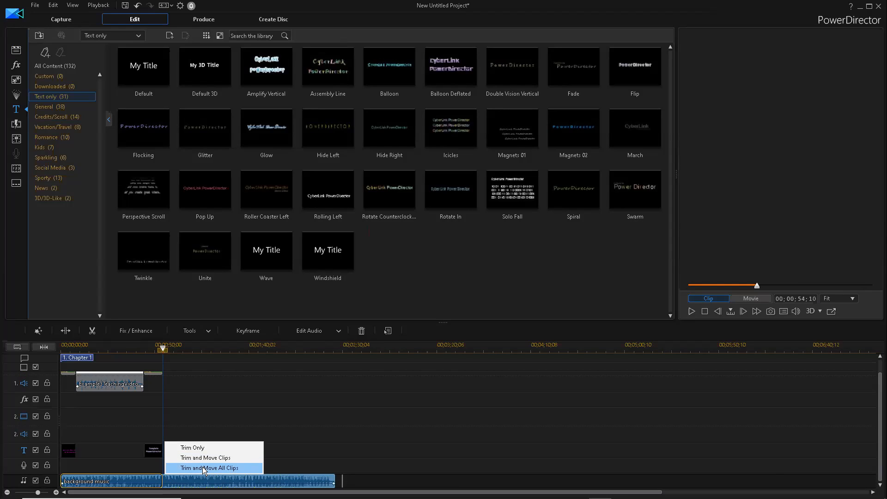
pyautogui.click(203, 468)
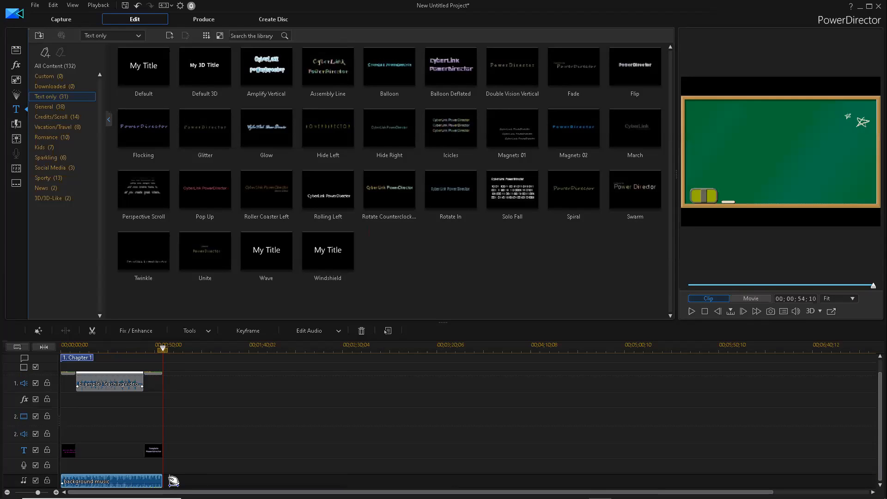
pyautogui.click(170, 481)
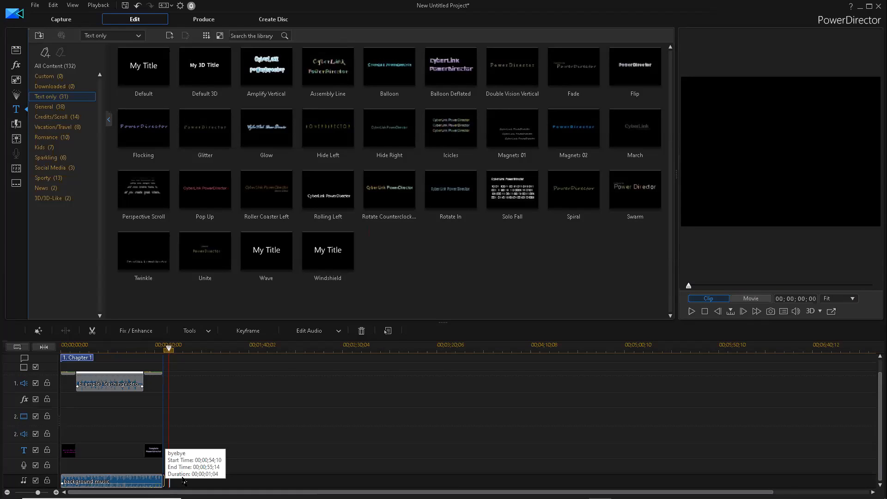
pyautogui.moveTo(184, 481); pyautogui.dragTo(184, 481)
pyautogui.click(184, 481)
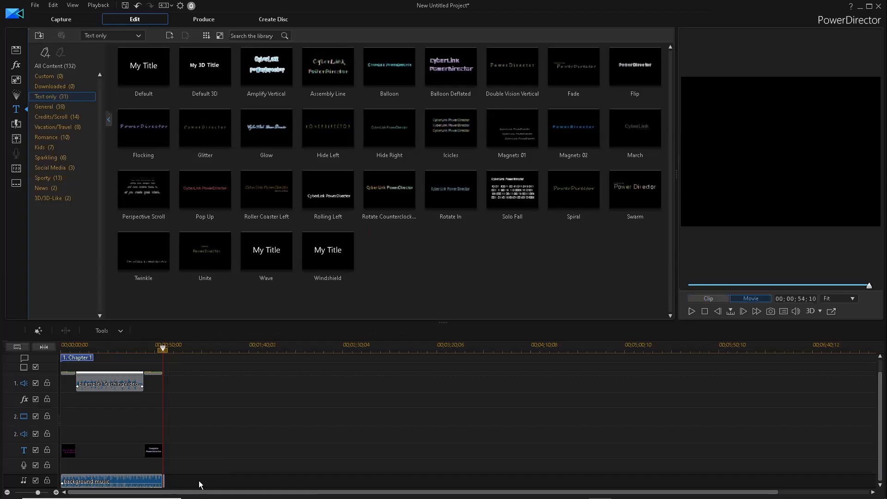
pyautogui.click(124, 450)
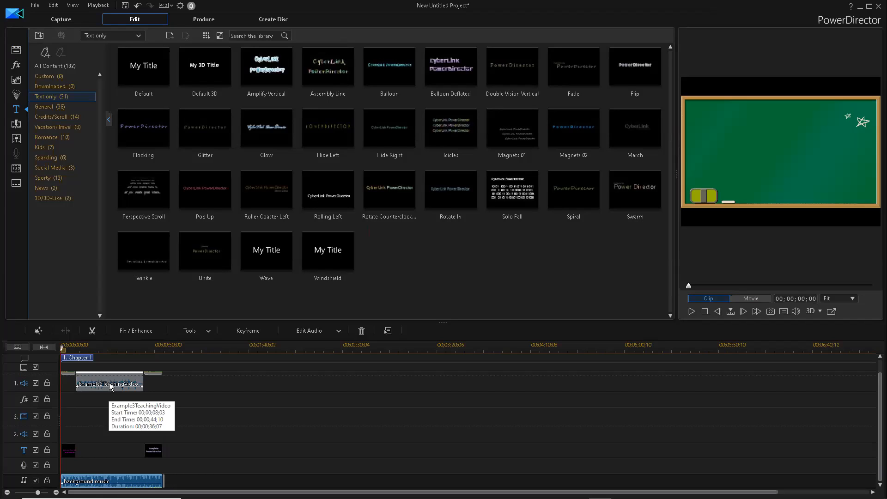
# - In the Audio Mixing Room, raise the lesson video's audio gain to 70
pyautogui.click(19, 141)
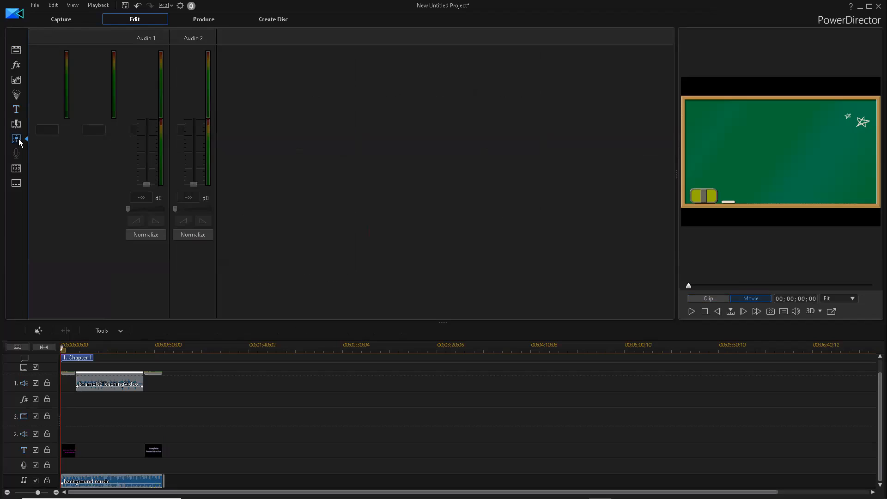
pyautogui.click(107, 380)
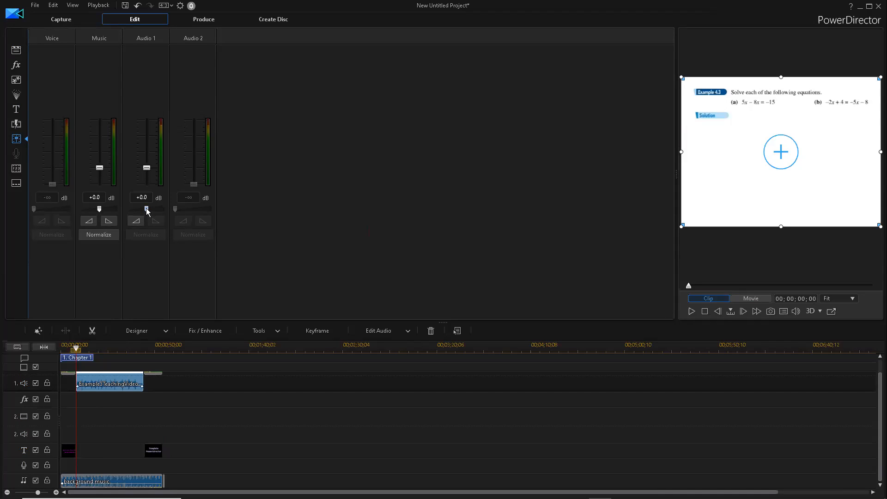
pyautogui.moveTo(147, 209); pyautogui.dragTo(155, 210)
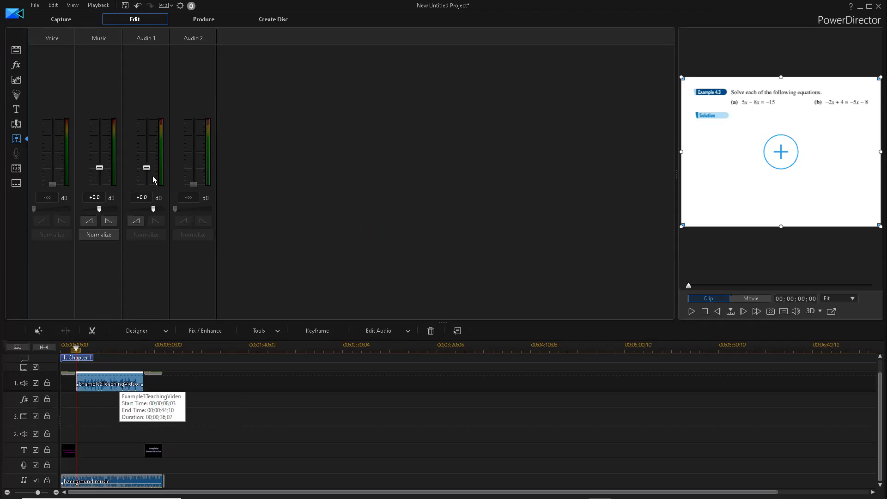
pyautogui.moveTo(154, 210); pyautogui.dragTo(171, 213)
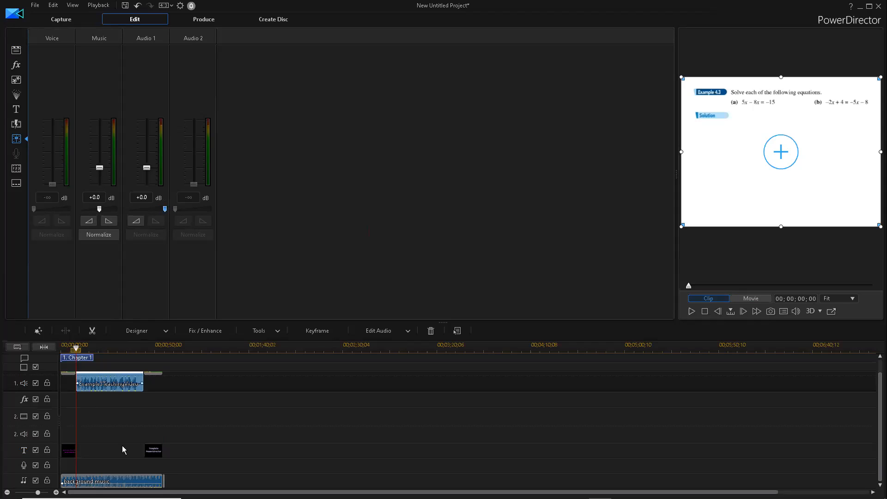
# - Lower the background music's gain to 46
pyautogui.click(109, 481)
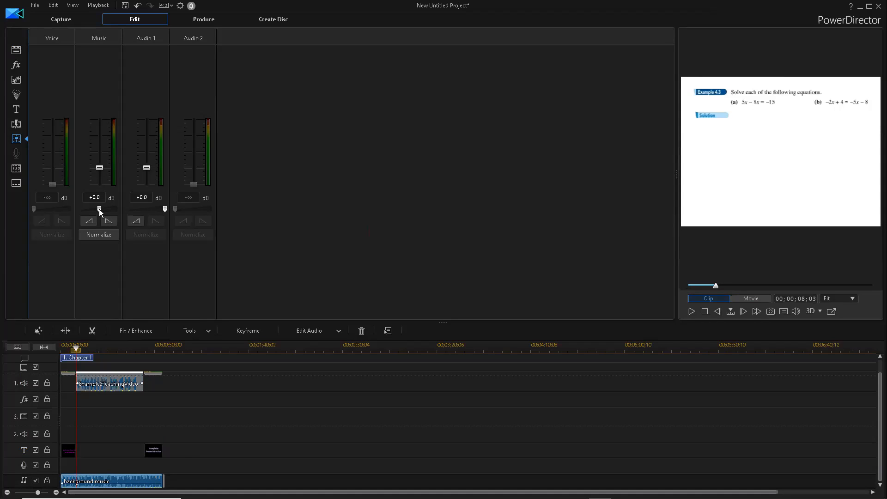
pyautogui.moveTo(100, 212)
pyautogui.moveTo(99, 209); pyautogui.dragTo(82, 211)
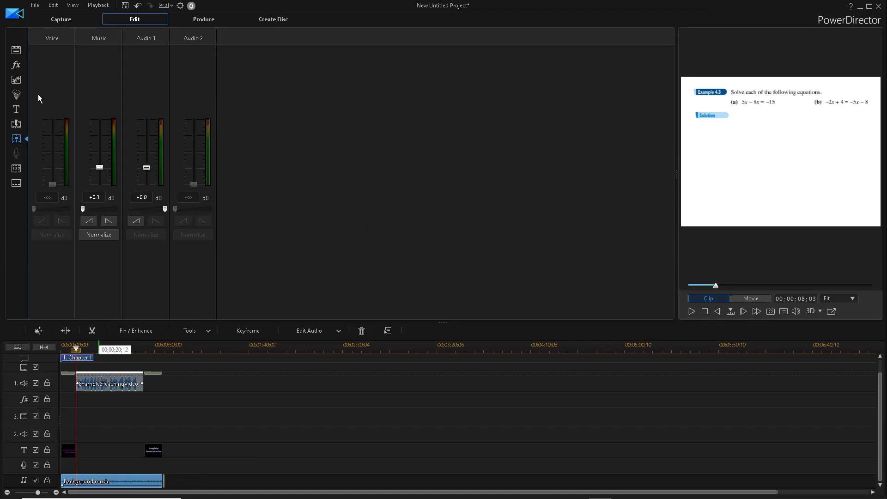
pyautogui.click(16, 51)
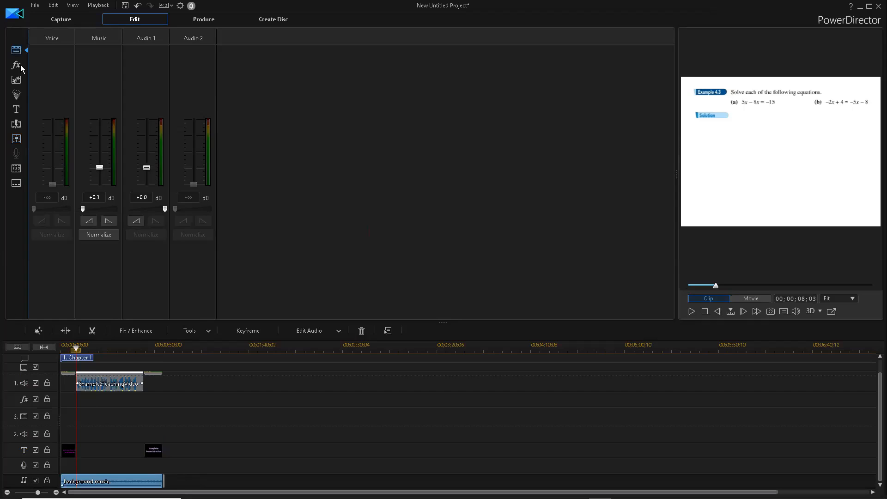
# - Apply the Candy Canes effect to the Example3TeachingVideo clip and preview it
pyautogui.click(21, 65)
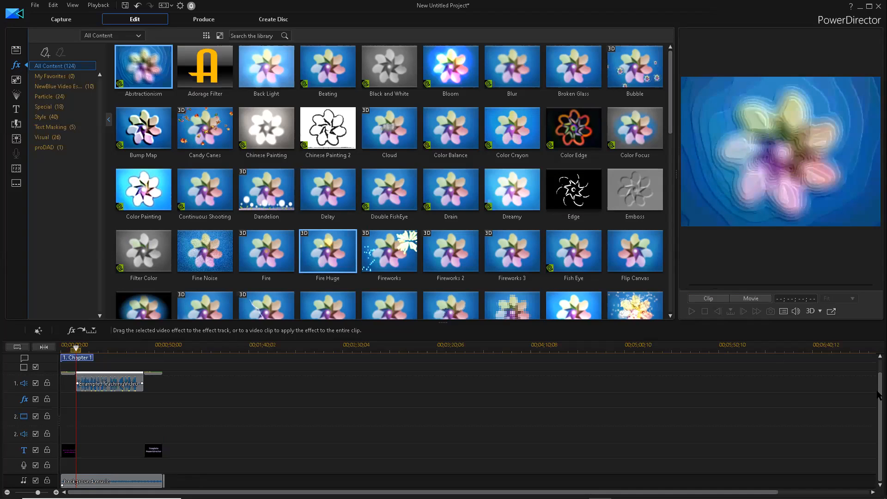
pyautogui.click(213, 141)
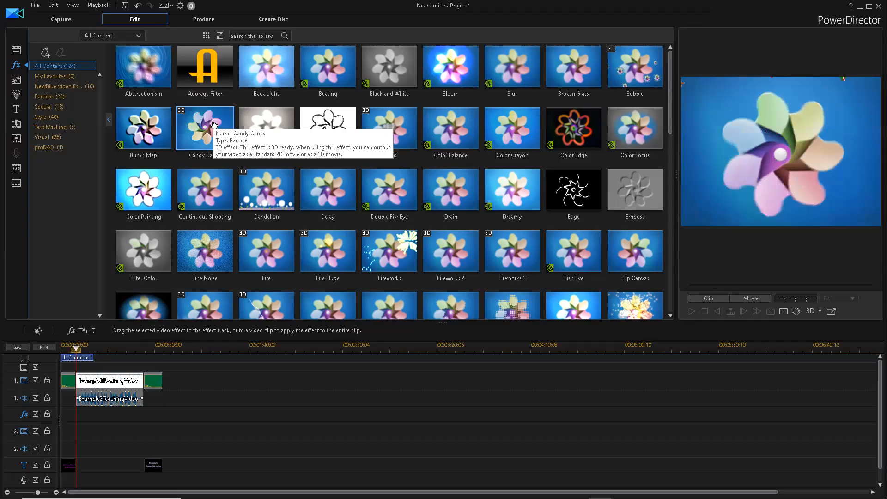
pyautogui.moveTo(200, 144); pyautogui.dragTo(112, 383)
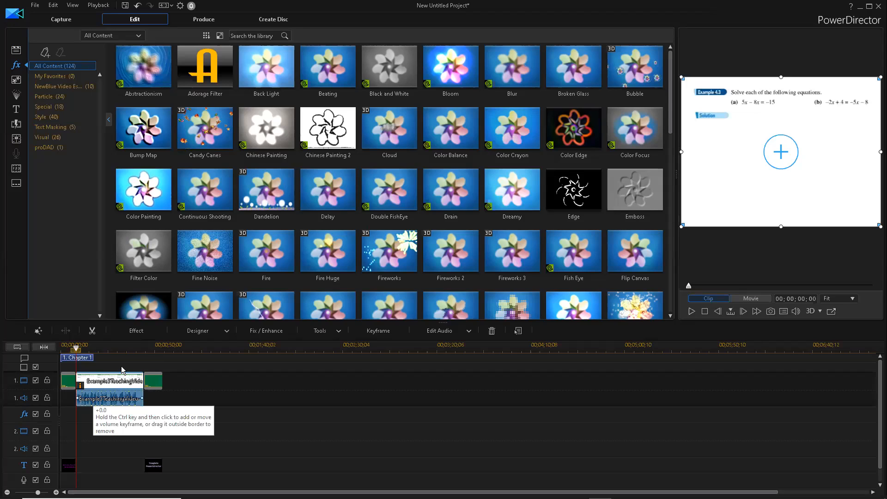
pyautogui.click(691, 313)
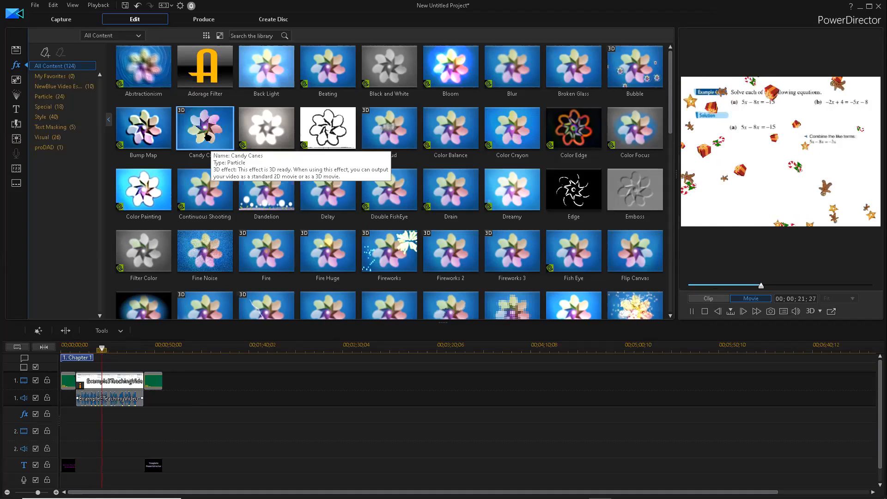
pyautogui.moveTo(205, 142); pyautogui.dragTo(199, 198)
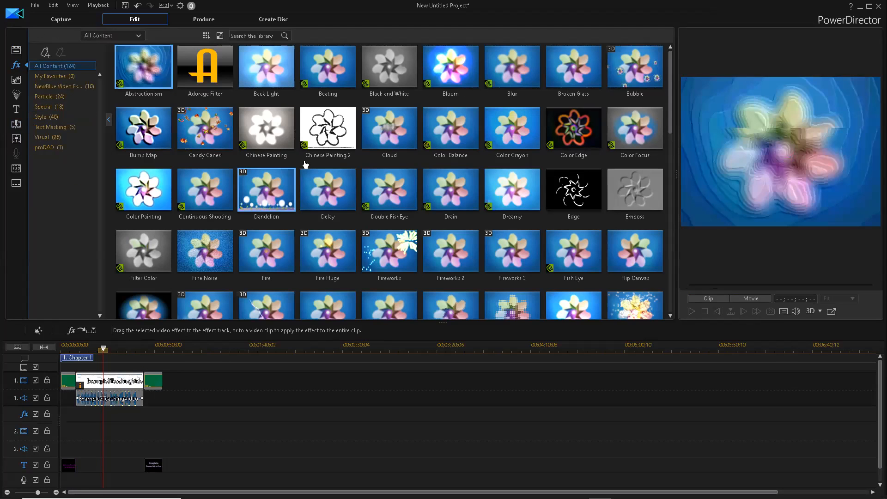
# - Place the Wipe Clock transition at the start of the lesson clip
pyautogui.click(16, 125)
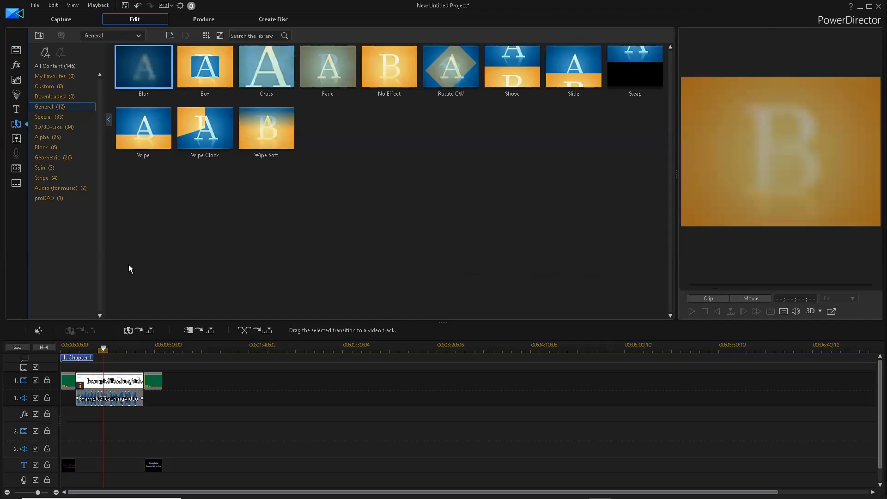
pyautogui.click(221, 141)
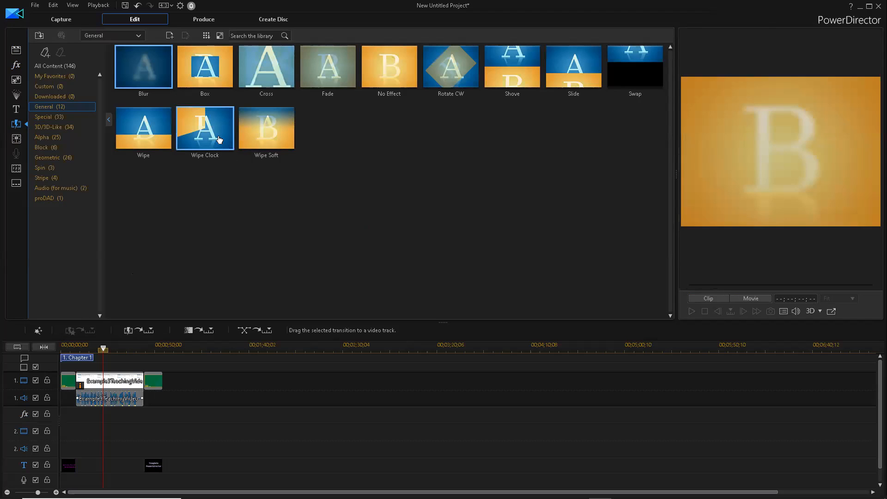
pyautogui.moveTo(216, 137); pyautogui.dragTo(75, 381)
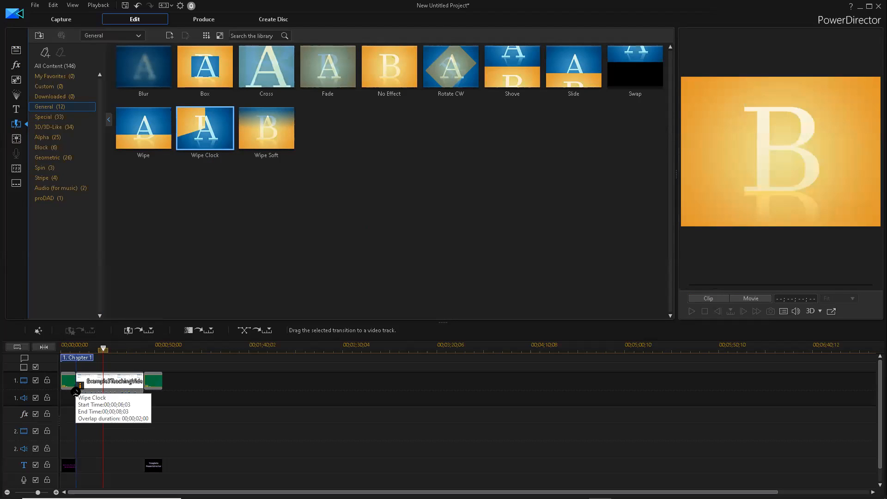
pyautogui.moveTo(76, 391); pyautogui.dragTo(75, 389)
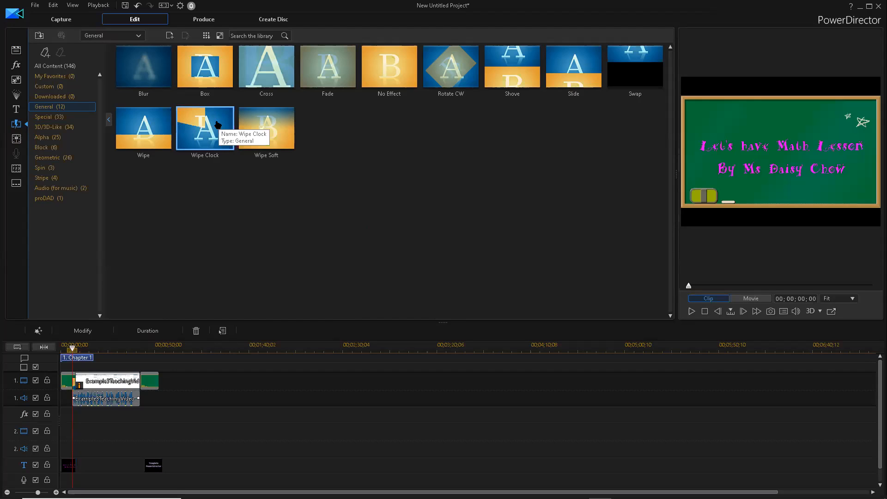
# - Add a 2-second Shove transition between the lesson clip and the closing Greenboard
pyautogui.click(144, 134)
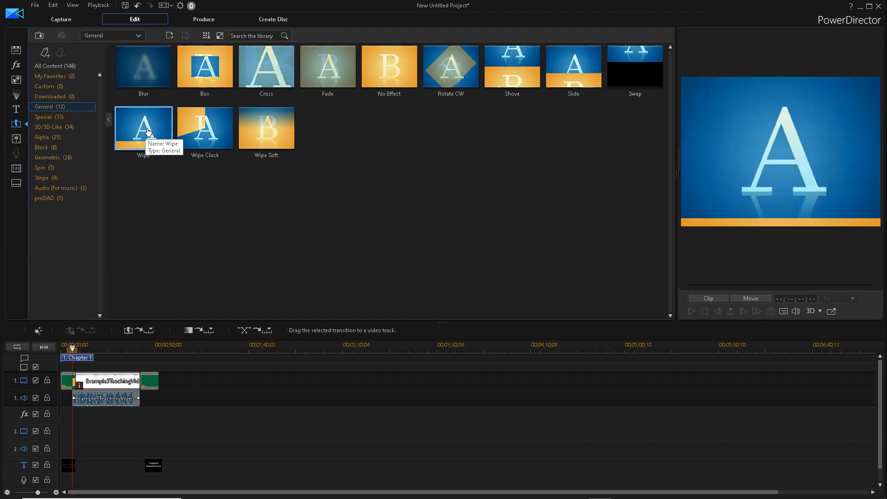
pyautogui.click(138, 380)
pyautogui.moveTo(137, 389); pyautogui.dragTo(137, 389)
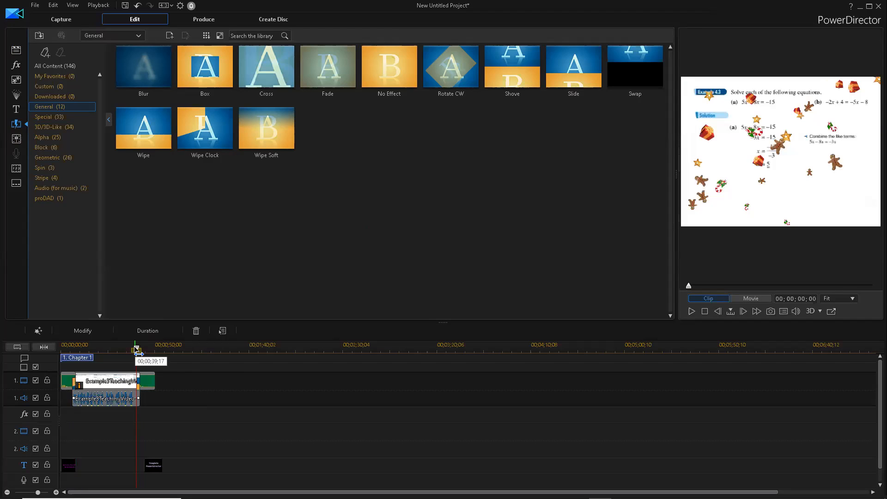
pyautogui.moveTo(137, 347); pyautogui.dragTo(63, 347)
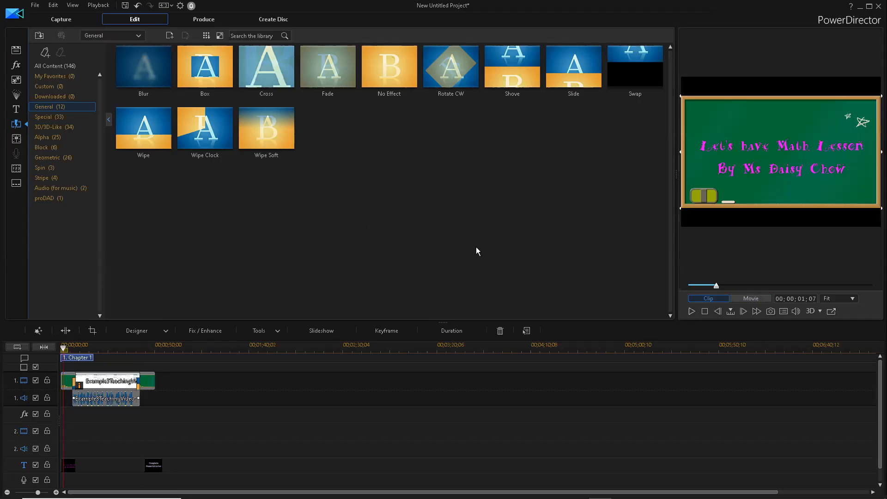
pyautogui.press('space')
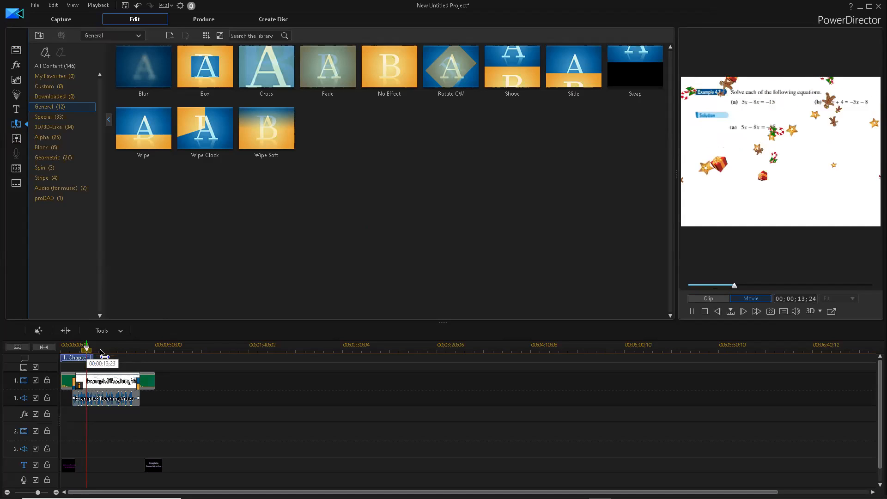
pyautogui.click(121, 350)
pyautogui.click(133, 352)
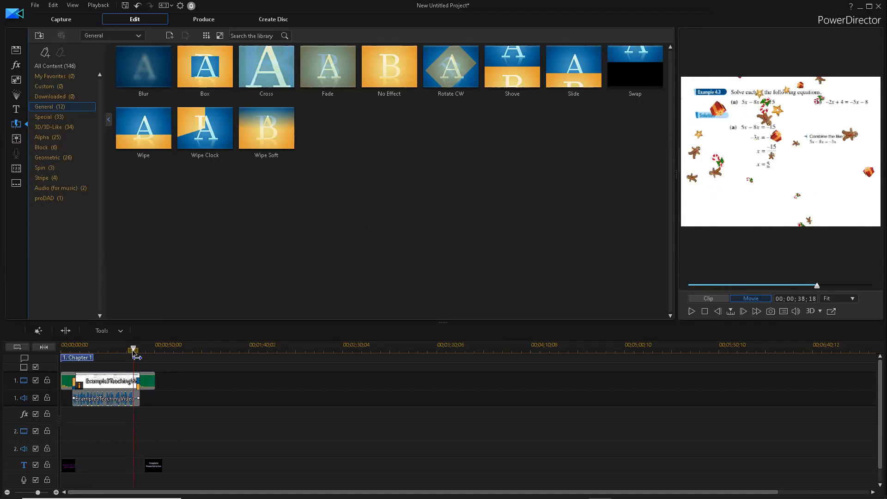
pyautogui.press('space')
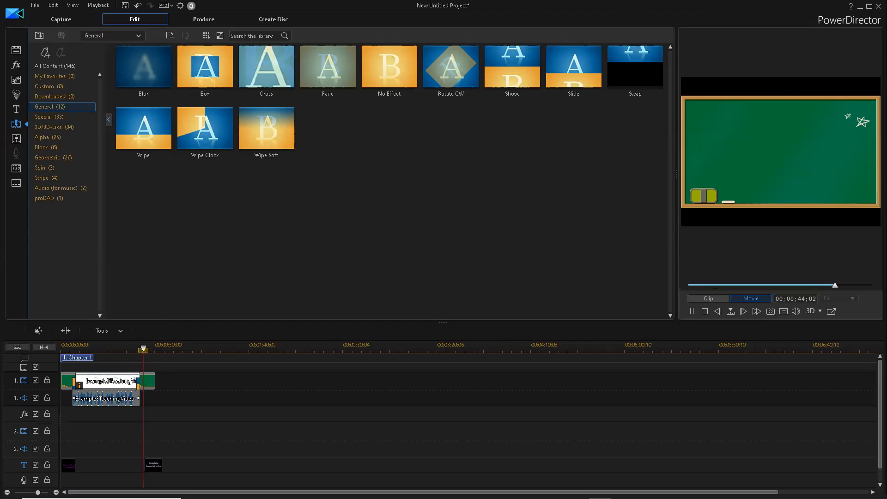
# - Move the closing title to 00;00;42;10 and extend the closing Greenboard to end with it at 00;00;52;10
pyautogui.click(139, 384)
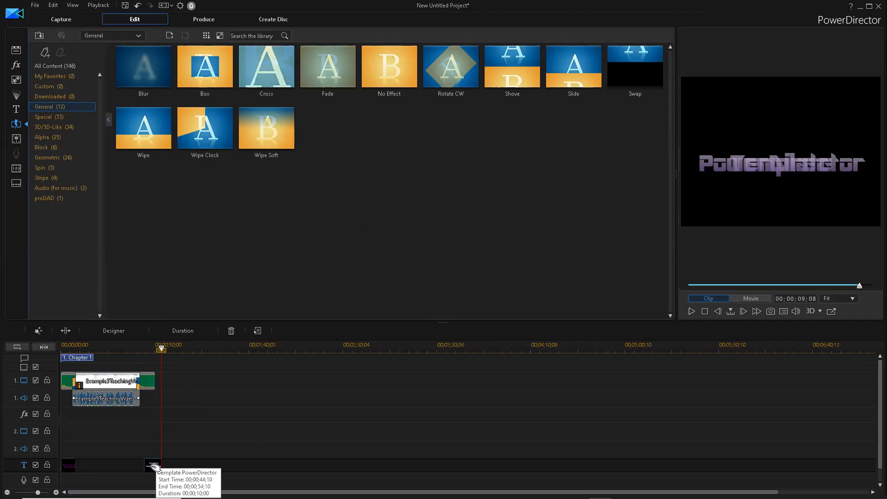
pyautogui.moveTo(156, 468); pyautogui.dragTo(152, 469)
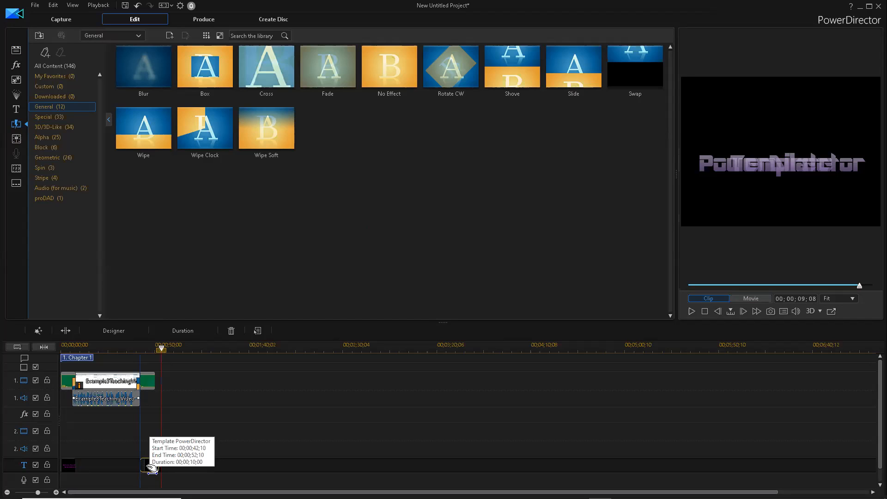
pyautogui.moveTo(152, 469); pyautogui.dragTo(152, 469)
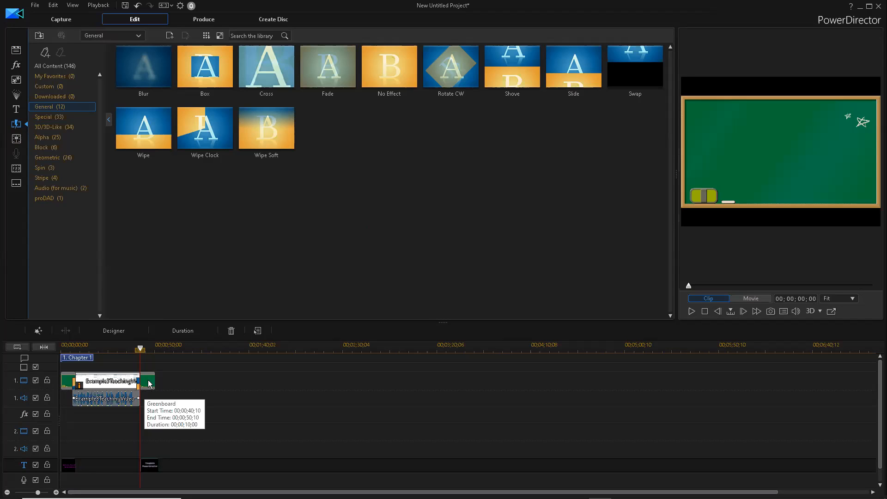
pyautogui.moveTo(149, 384); pyautogui.dragTo(158, 383)
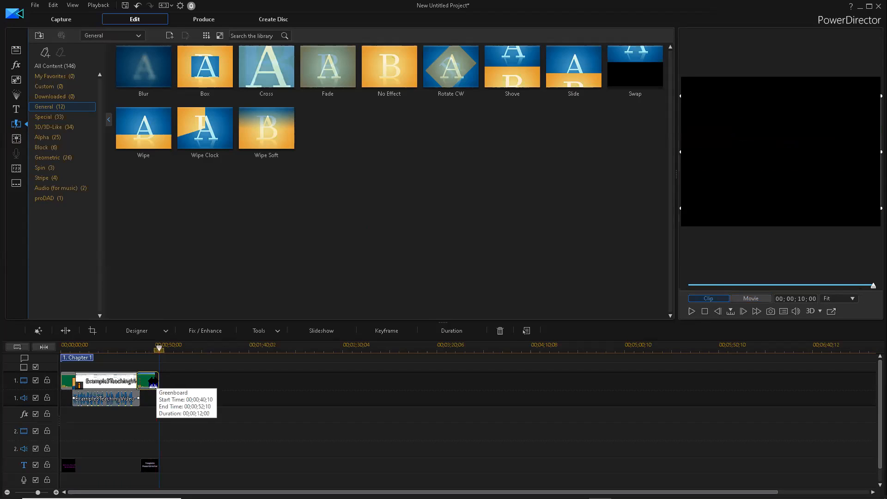
pyautogui.click(152, 466)
pyautogui.moveTo(154, 466); pyautogui.dragTo(153, 466)
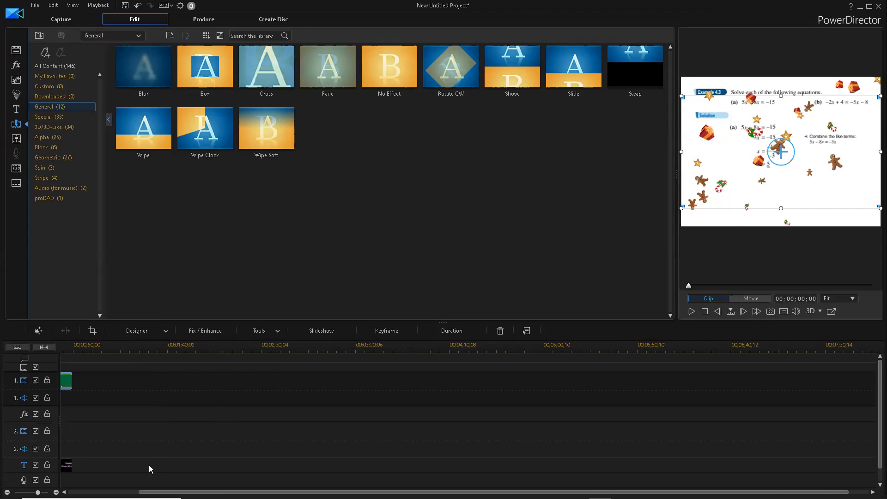
pyautogui.scroll(2, 148, 465)
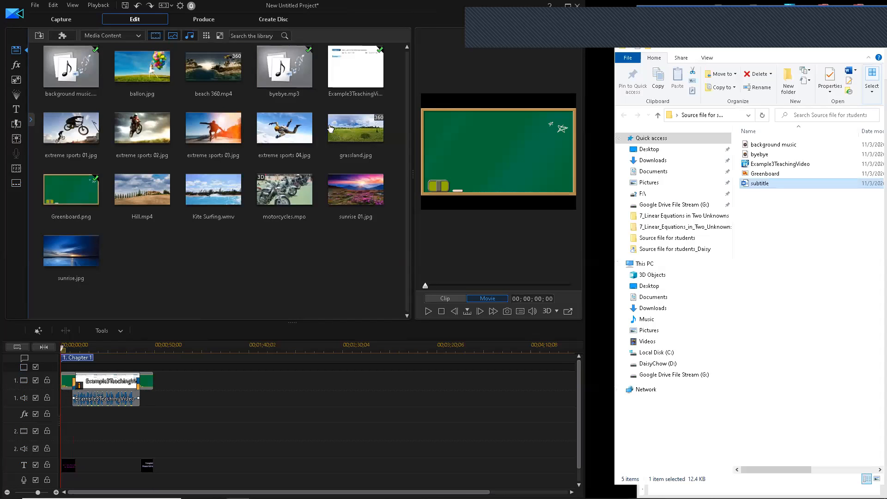
# - Switch back to PowerDirector and enter the Subtitle Room with its empty subtitle list
pyautogui.click(319, 118)
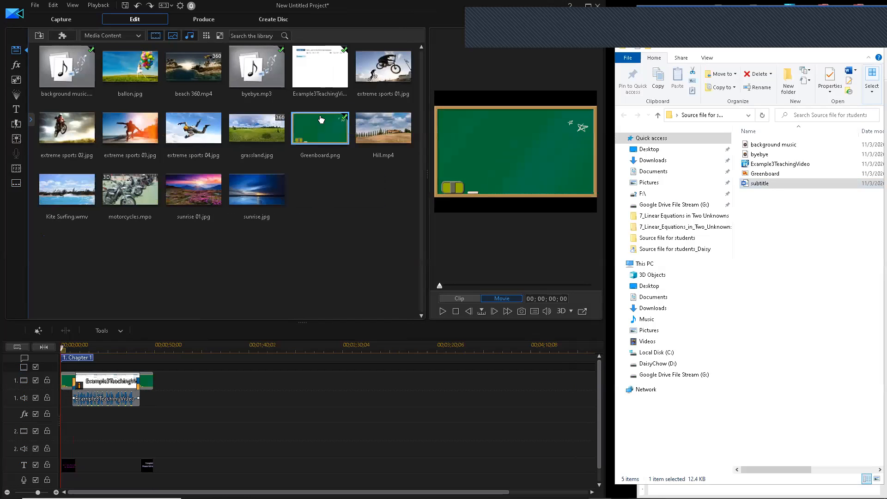
pyautogui.click(294, 204)
pyautogui.click(16, 183)
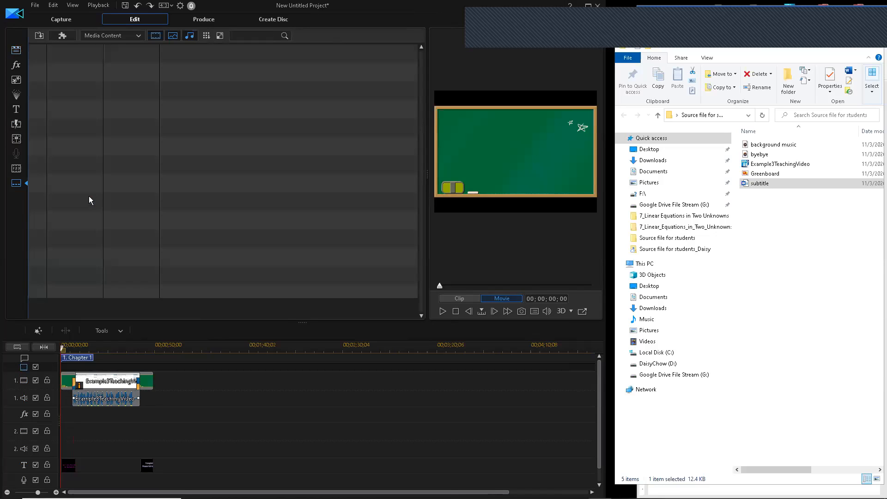
pyautogui.click(762, 184)
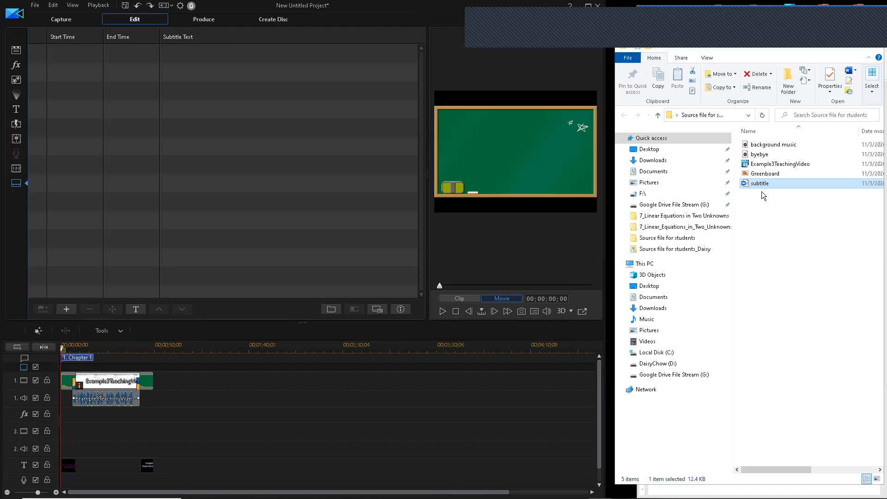
# - Bring the equation-solving script in Word forward and widen its window
pyautogui.moveTo(555, 498)
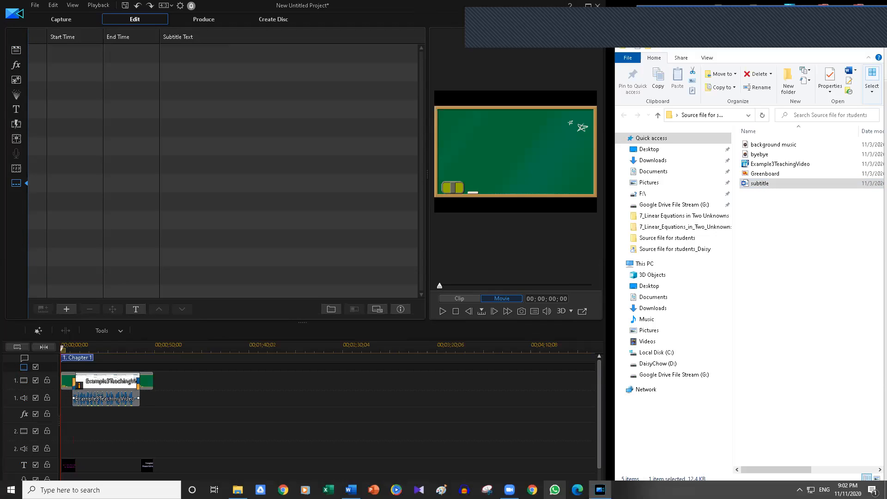
pyautogui.click(351, 490)
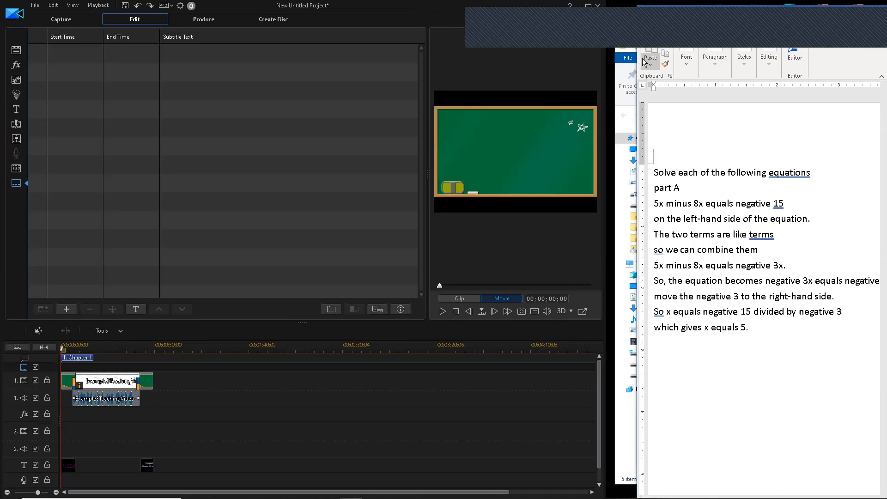
pyautogui.moveTo(637, 59); pyautogui.dragTo(620, 60)
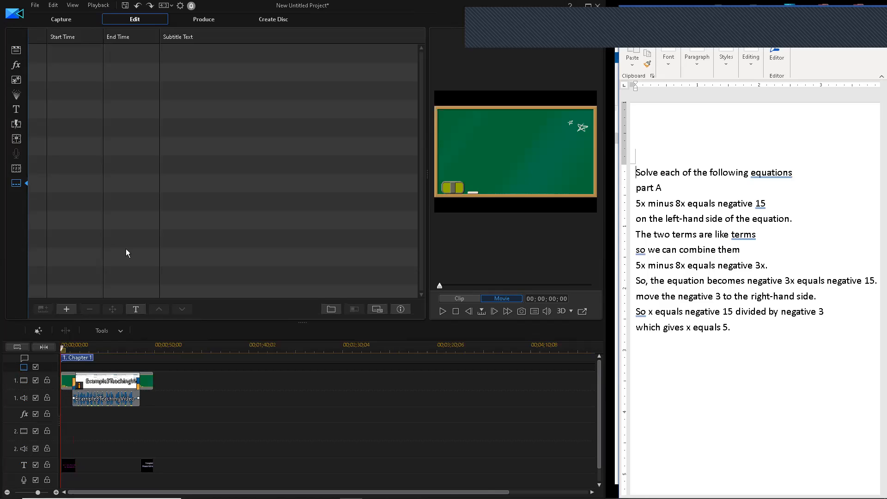
# - Undo a stray entry, then add subtitles at 05:26, 08:23, 10:04 and 13:15 during playback
pyautogui.click(72, 310)
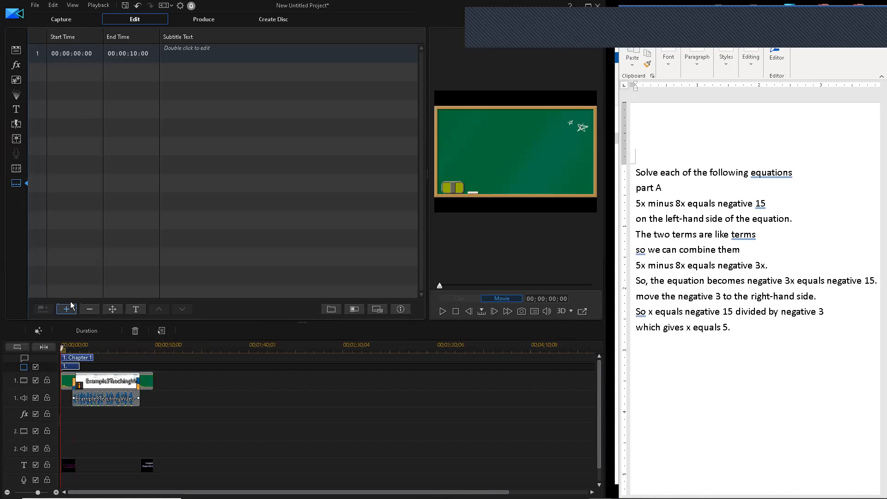
pyautogui.hotkey('ctrl', 'z')
pyautogui.click(441, 311)
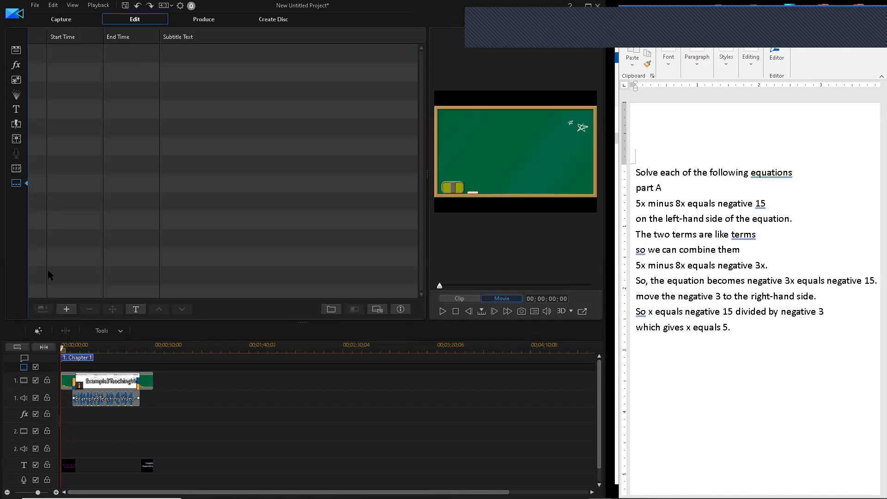
pyautogui.click(68, 309)
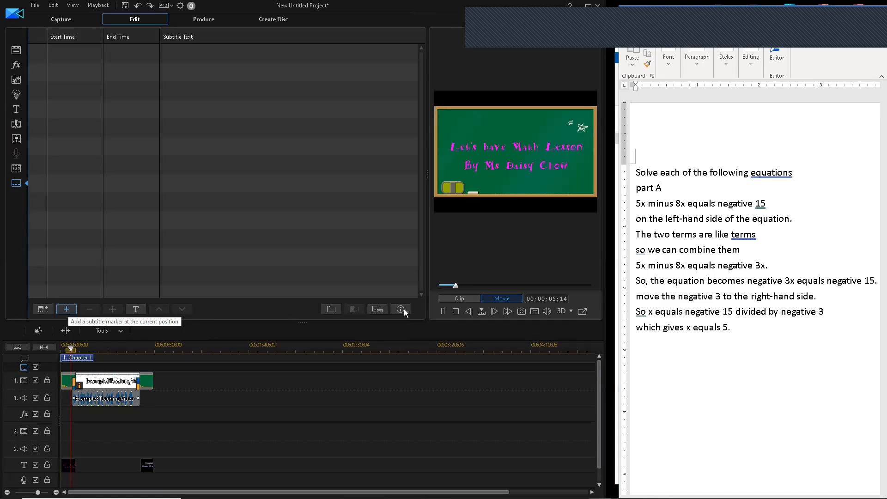
pyautogui.click(444, 312)
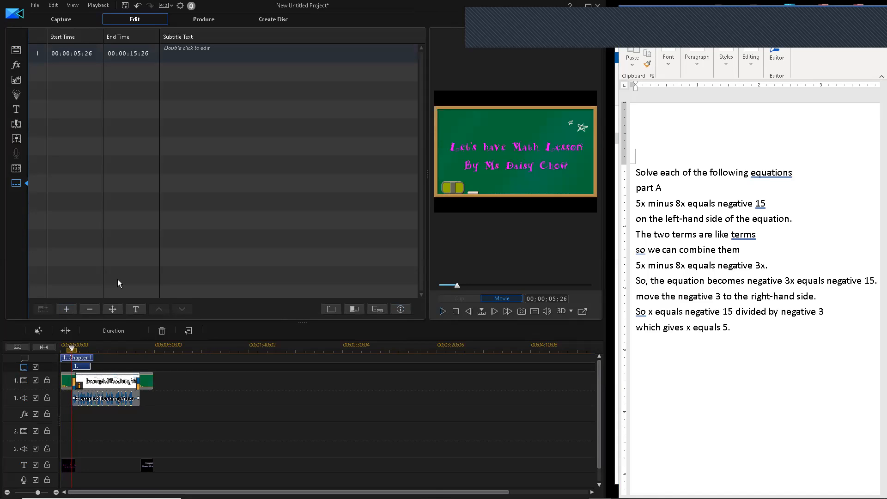
pyautogui.click(67, 309)
pyautogui.click(439, 313)
pyautogui.click(66, 309)
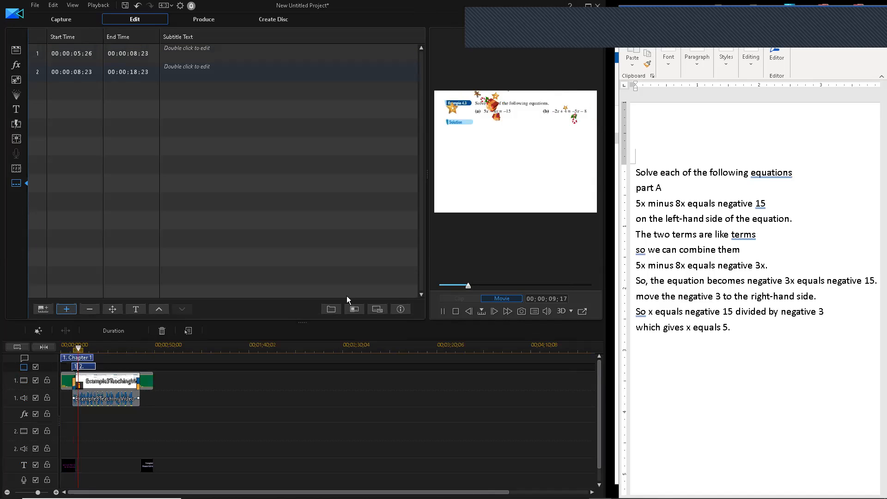
pyautogui.click(67, 309)
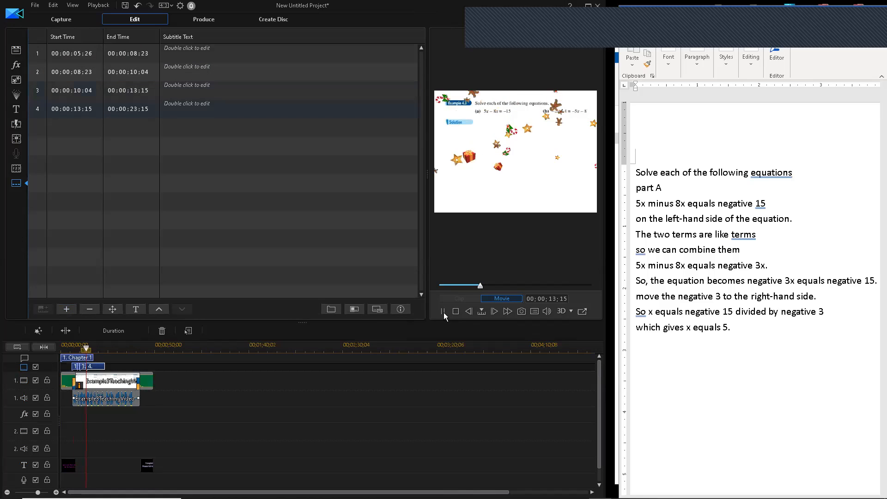
pyautogui.click(443, 311)
# - Add subtitles at 15:13, 17:06, 19:04 and 22:20 as the preview plays
pyautogui.press('space')
pyautogui.click(66, 309)
pyautogui.click(443, 312)
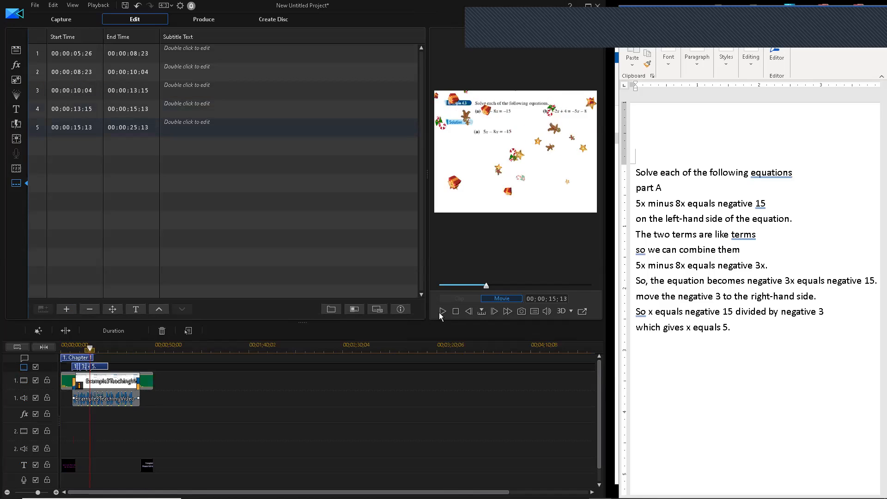
pyautogui.press('space')
pyautogui.click(65, 312)
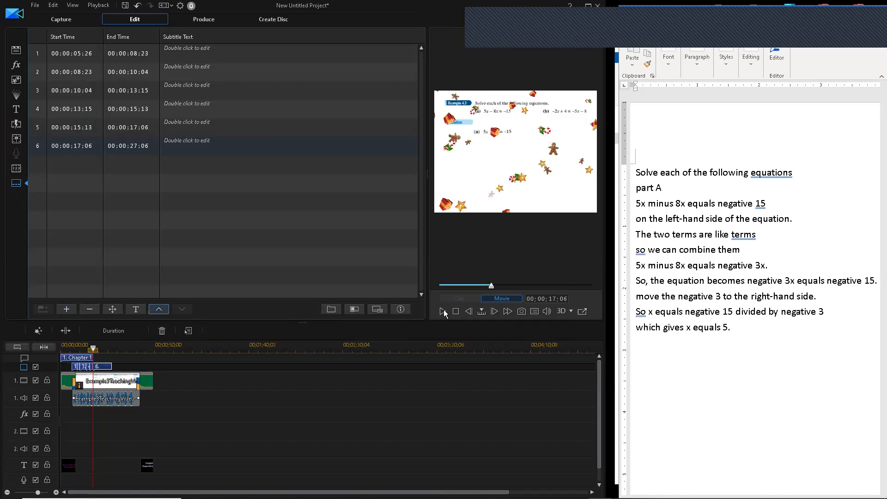
pyautogui.press('space')
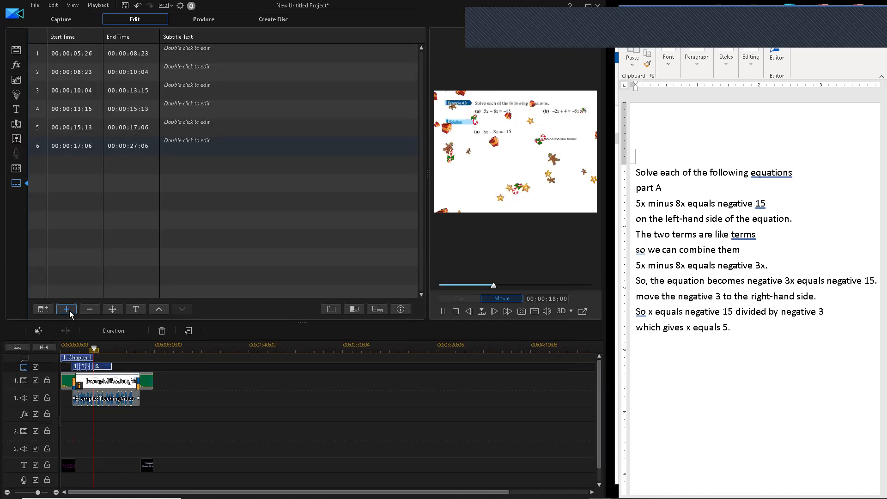
pyautogui.click(69, 313)
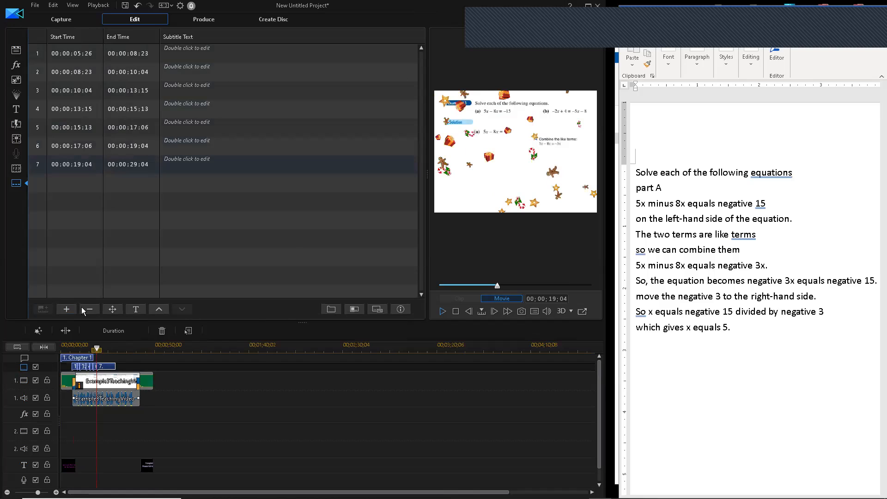
pyautogui.press('space')
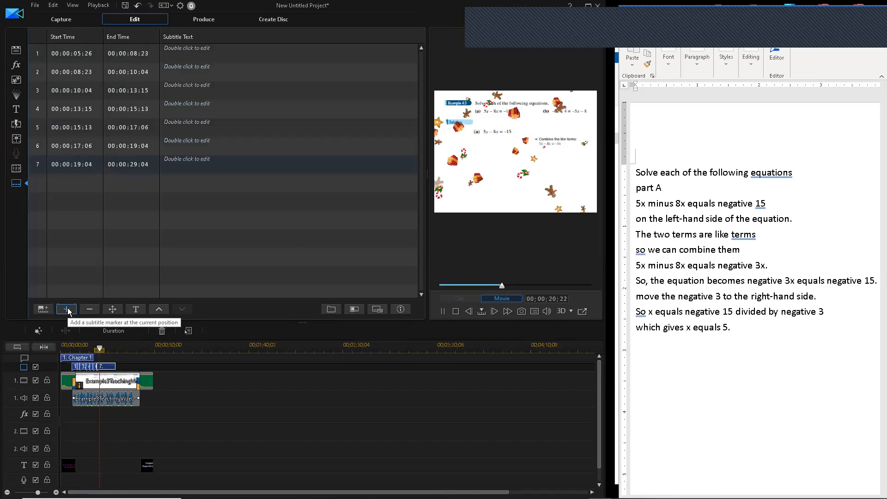
pyautogui.click(67, 312)
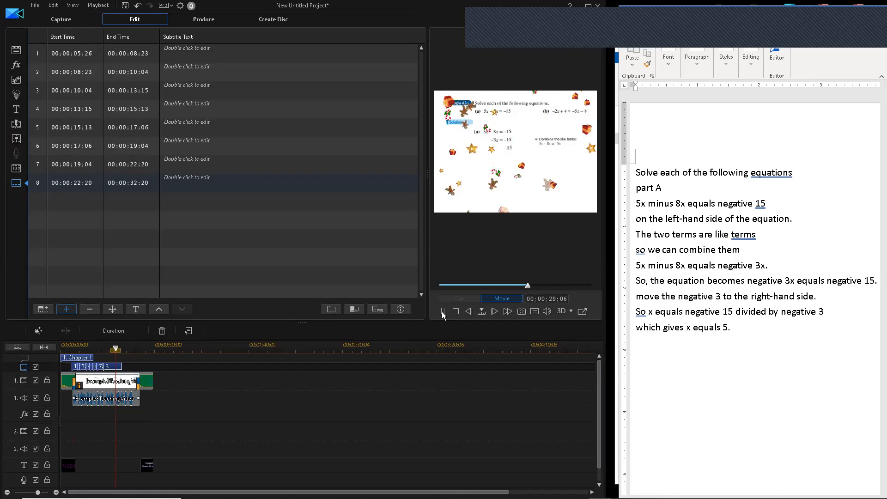
# - Add the last subtitles at 29:06, 31:22, 36:01 and 38:21, then return to the script
pyautogui.click(67, 309)
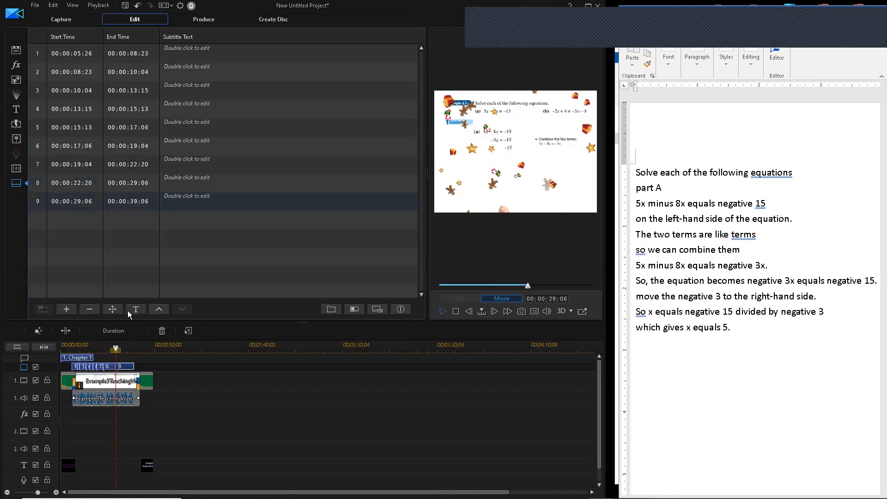
pyautogui.click(66, 310)
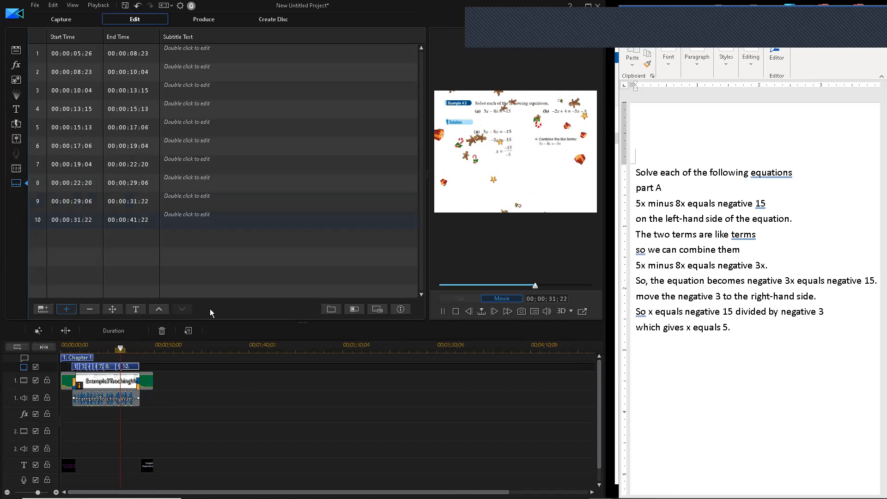
pyautogui.click(67, 309)
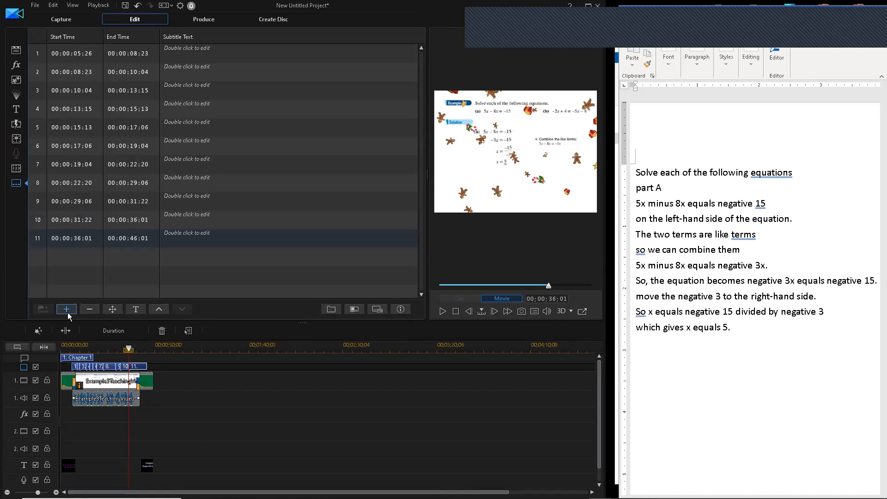
pyautogui.press('space')
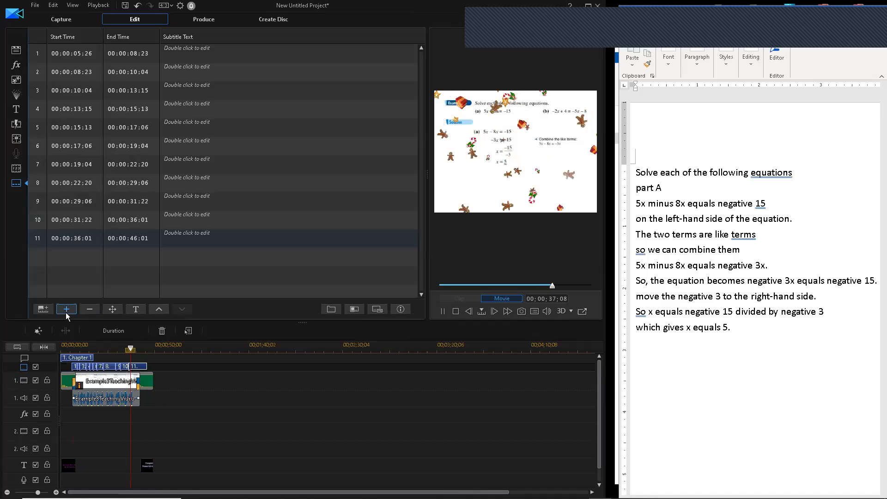
pyautogui.click(66, 313)
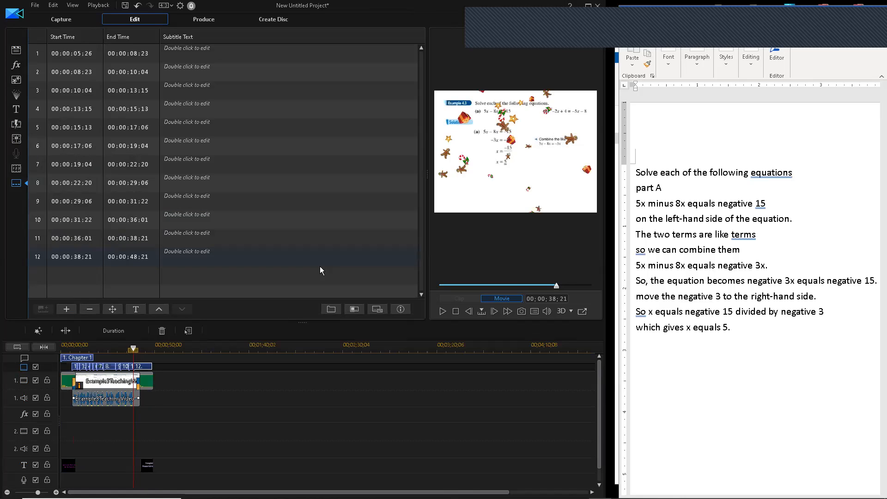
pyautogui.click(638, 172)
# - Paste the script's opening lines, from 'Solve each of the following equations', into subtitles 1–3
pyautogui.moveTo(775, 172); pyautogui.dragTo(791, 175)
pyautogui.hotkey('ctrl', 'c')
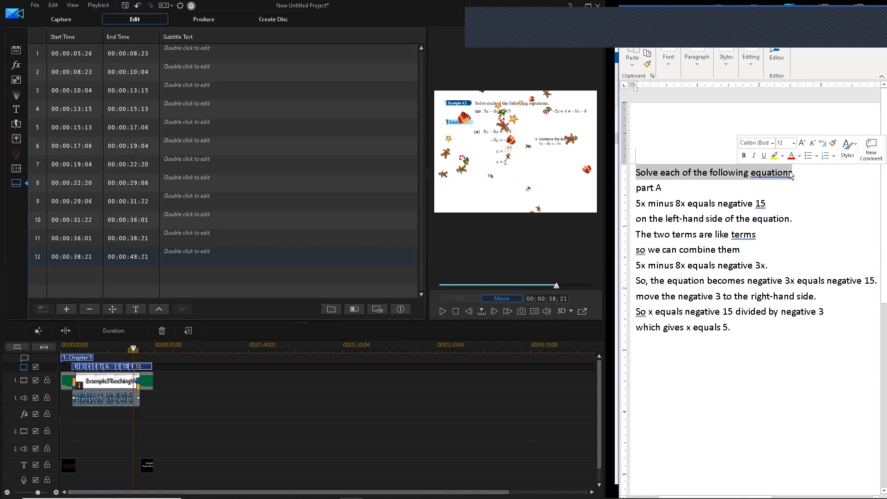
pyautogui.click(206, 51)
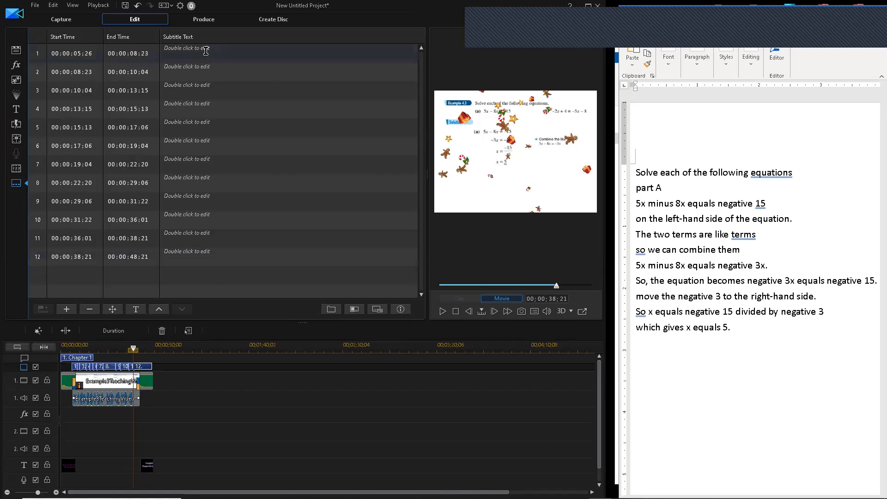
pyautogui.doubleClick(205, 51)
pyautogui.hotkey('ctrl', 'v')
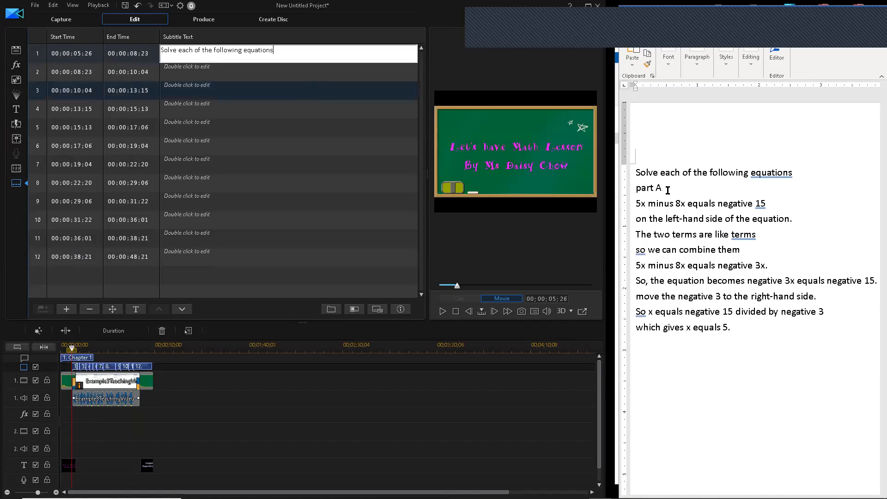
pyautogui.tripleClick(641, 188)
pyautogui.hotkey('ctrl', 'c')
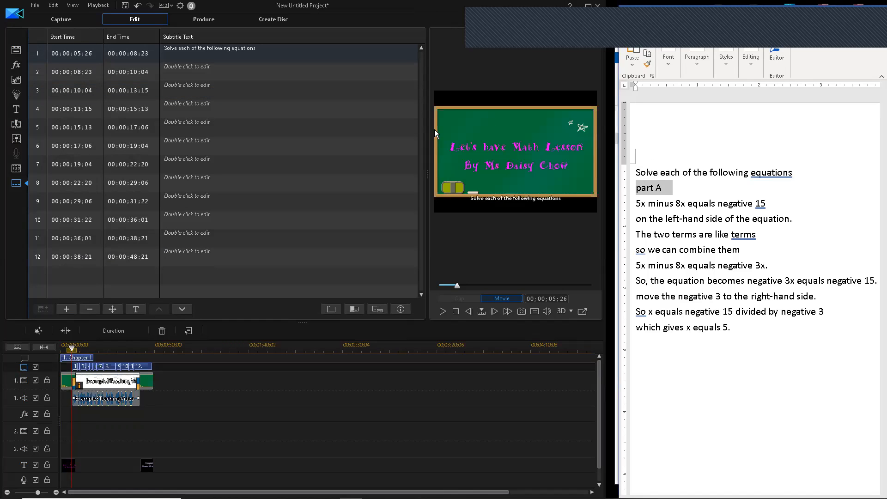
pyautogui.click(202, 75)
pyautogui.doubleClick(203, 71)
pyautogui.hotkey('ctrl', 'v')
pyautogui.click(634, 194)
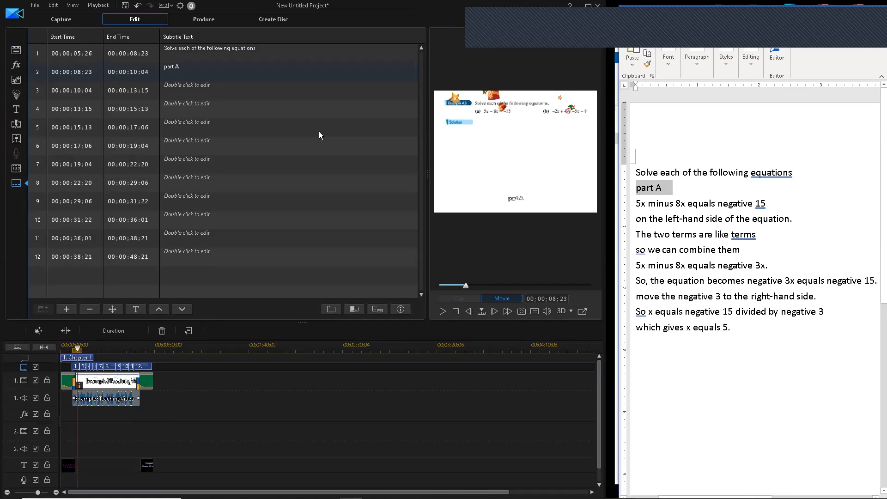
pyautogui.click(196, 91)
pyautogui.doubleClick(194, 91)
pyautogui.write('5x minus 8x equals negative 15')
# - Fill subtitles 4–7 with the left-hand side, like-terms, combine and 'negative 3x' lines
pyautogui.tripleClick(792, 220)
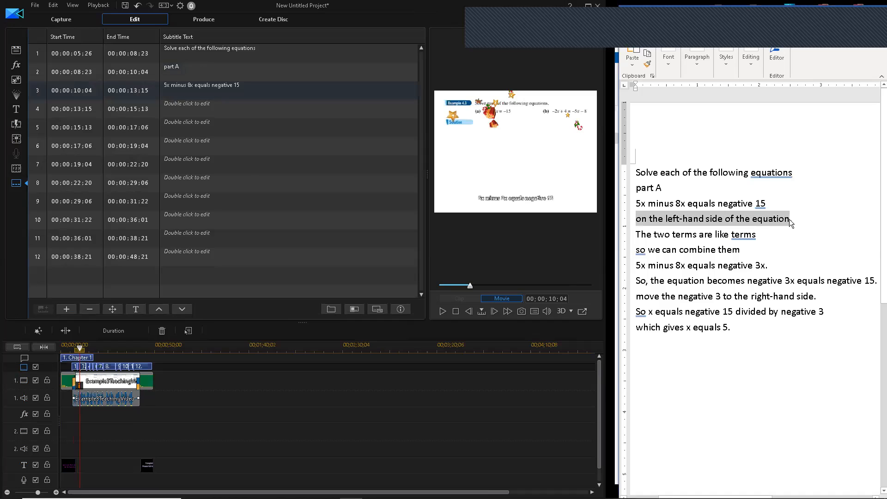
pyautogui.doubleClick(198, 110)
pyautogui.write('on the left-hand side of the equation.')
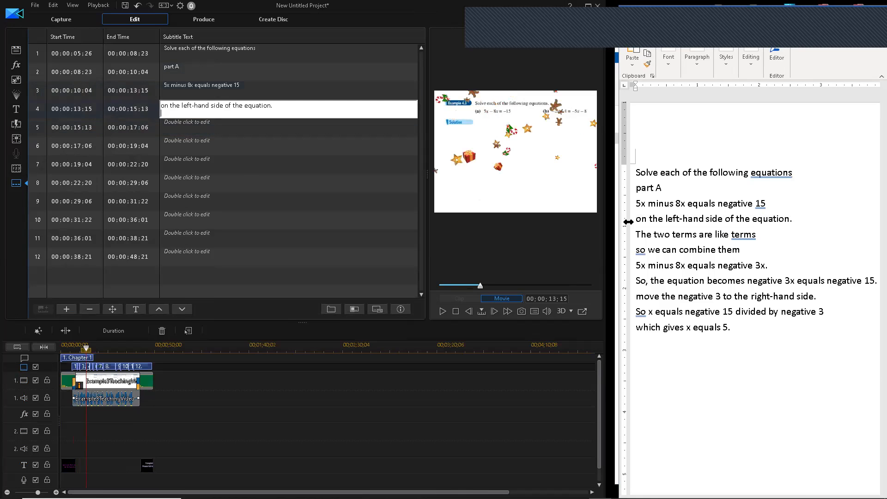
pyautogui.click(678, 232)
pyautogui.moveTo(637, 234); pyautogui.dragTo(761, 237)
pyautogui.hotkey('ctrl', 'c')
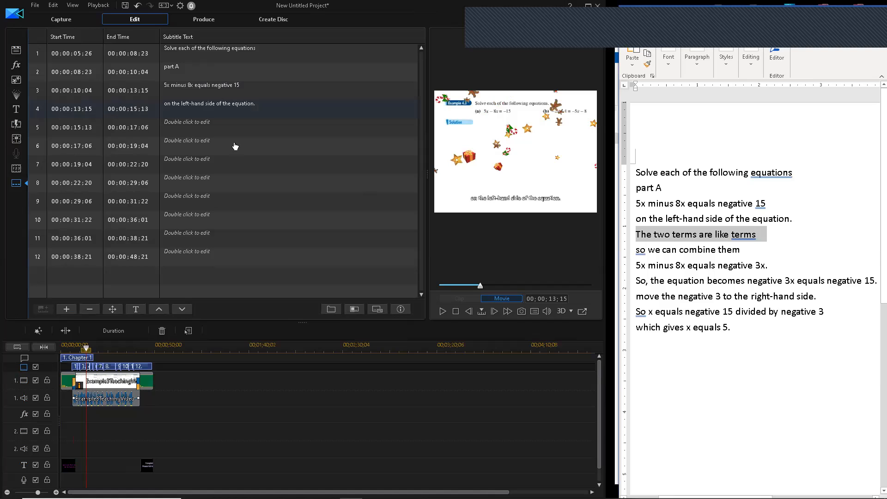
pyautogui.doubleClick(204, 128)
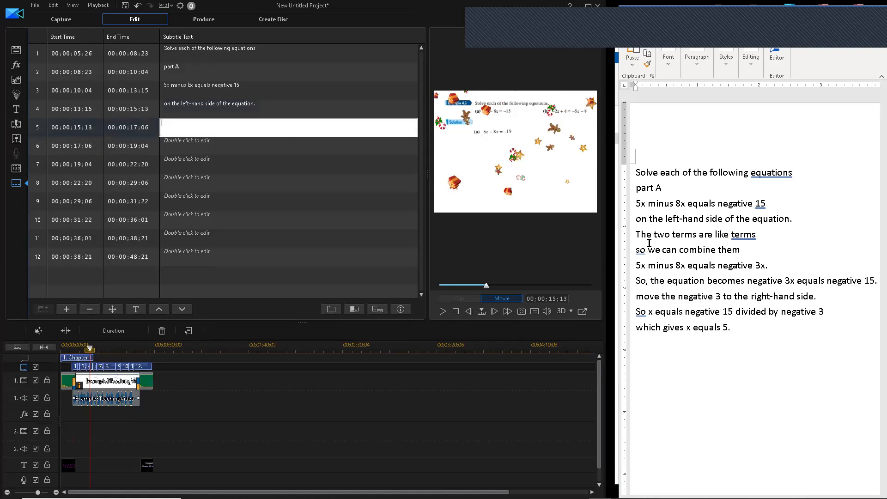
pyautogui.hotkey('ctrl', 'v')
pyautogui.moveTo(755, 252); pyautogui.dragTo(636, 250)
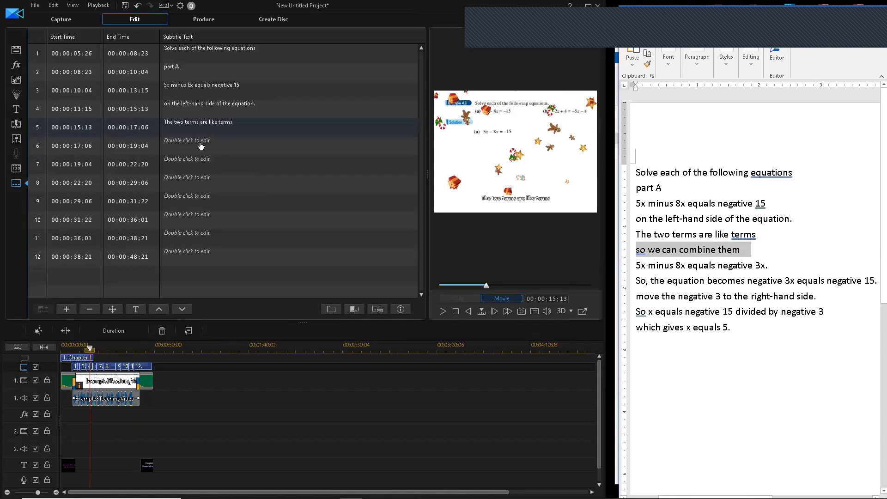
pyautogui.doubleClick(201, 146)
pyautogui.write('so we can combine them')
pyautogui.moveTo(637, 264); pyautogui.dragTo(767, 268)
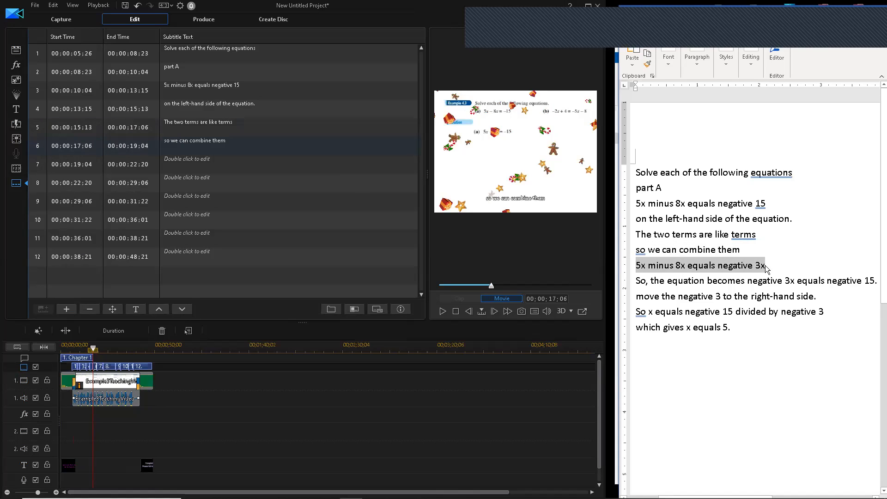
pyautogui.doubleClick(193, 168)
pyautogui.write('5x minus 8x equals negative 3x.')
# - Fill subtitles 8–11 with the remaining lines, ending with 'which gives x equals 5.'
pyautogui.moveTo(636, 280); pyautogui.dragTo(877, 285)
pyautogui.hotkey('ctrl', 'c')
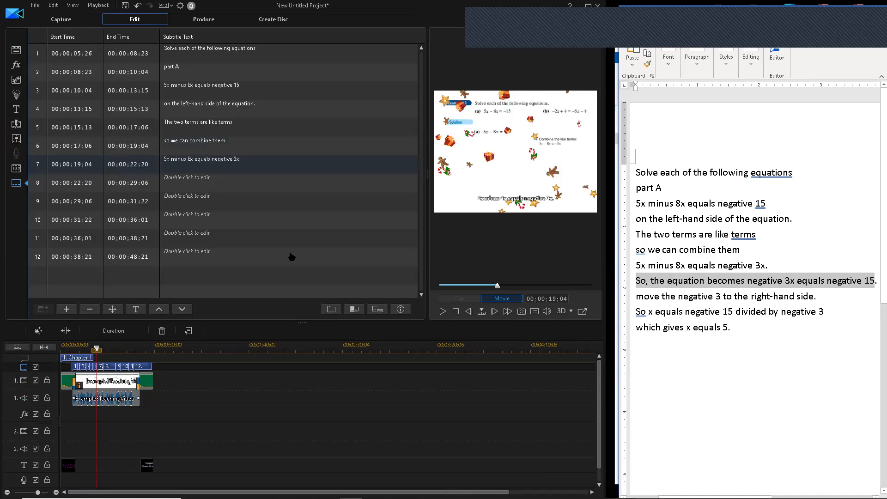
pyautogui.doubleClick(211, 182)
pyautogui.hotkey('ctrl', 'v')
pyautogui.moveTo(636, 296); pyautogui.dragTo(772, 296)
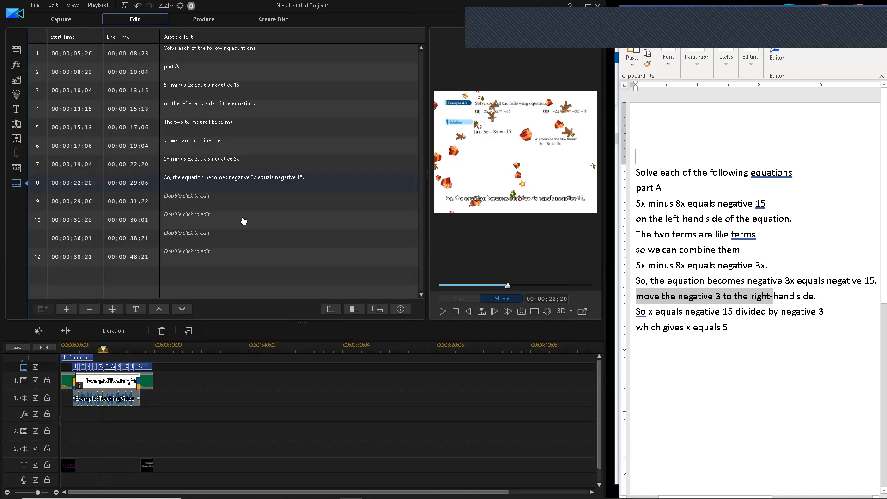
pyautogui.doubleClick(199, 199)
pyautogui.write('move the negative 3 to the right-hand side.')
pyautogui.moveTo(636, 310); pyautogui.dragTo(825, 316)
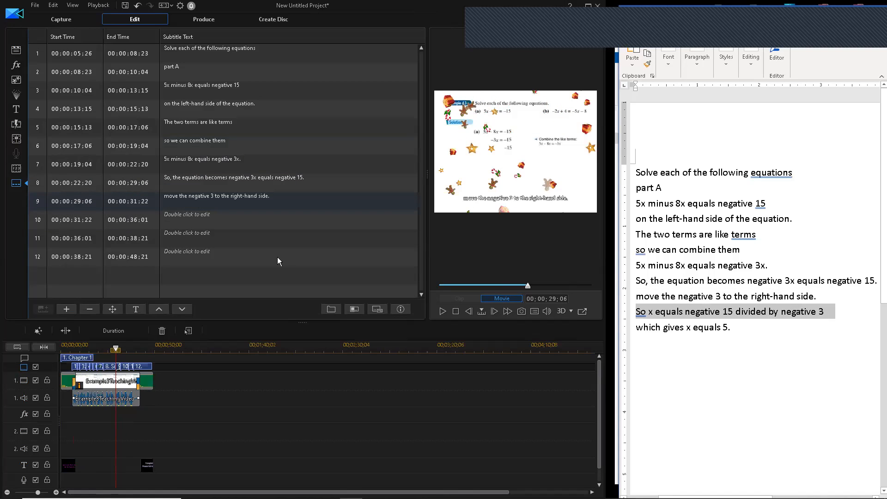
pyautogui.write('So x equals negative 15 divided by negative 3')
pyautogui.click(640, 318)
pyautogui.moveTo(731, 327); pyautogui.dragTo(635, 327)
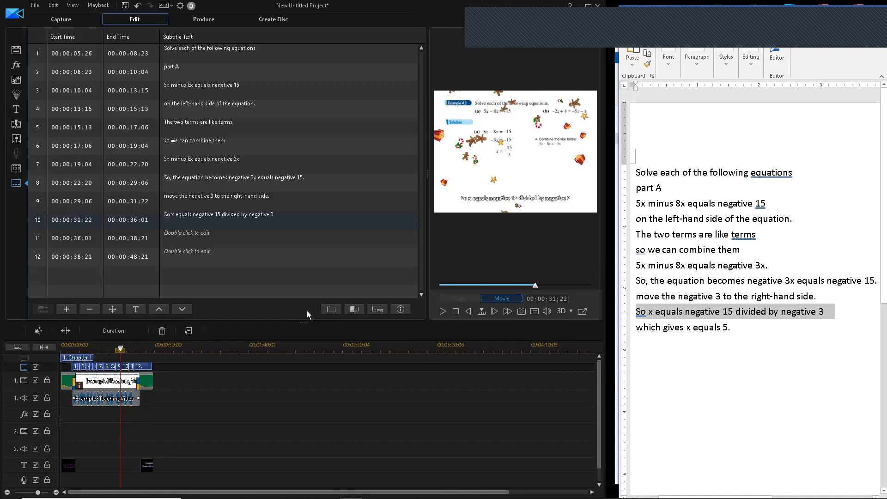
pyautogui.hotkey('ctrl', 'c')
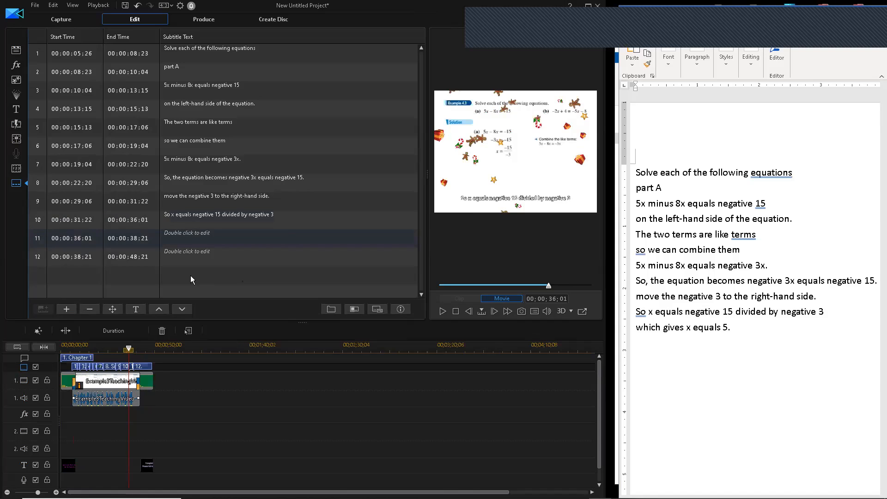
pyautogui.doubleClick(194, 236)
pyautogui.hotkey('ctrl', 'v')
pyautogui.press('Return')
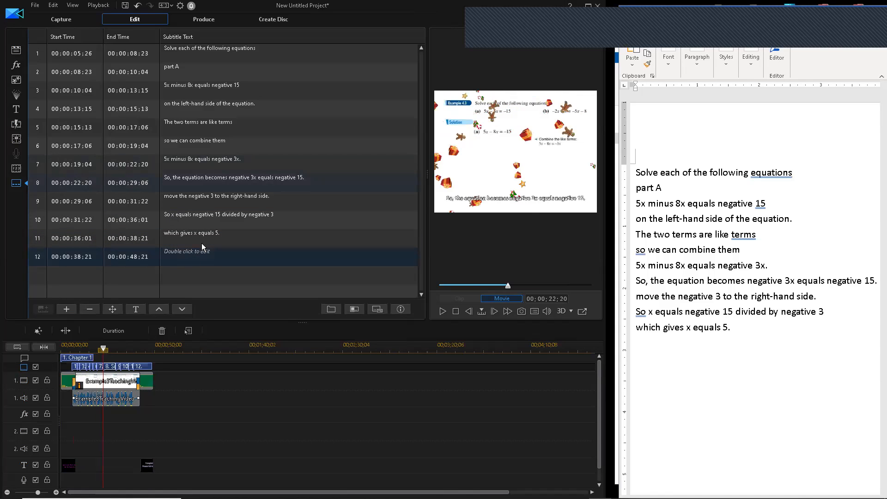
# - Select subtitles 8 through 12 for font and style changes
pyautogui.keyDown('shift'); pyautogui.click(224, 87); pyautogui.keyUp('shift')
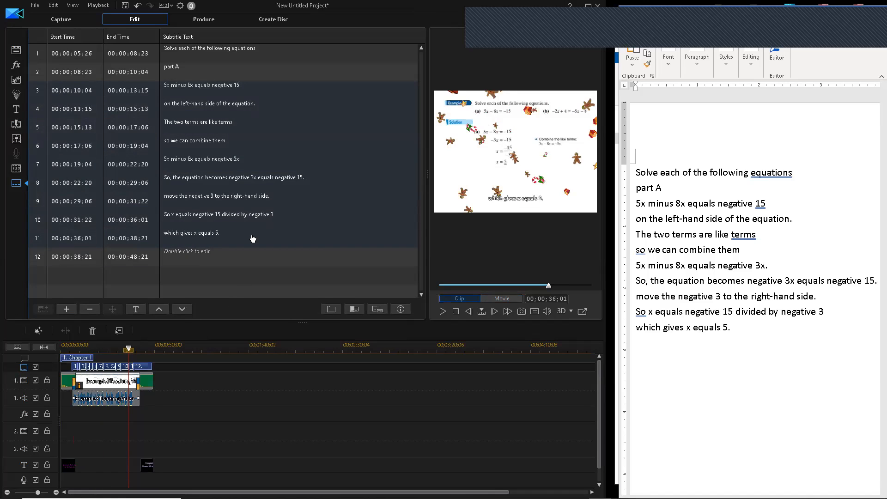
pyautogui.click(257, 184)
pyautogui.keyDown('shift'); pyautogui.click(210, 252); pyautogui.keyUp('shift')
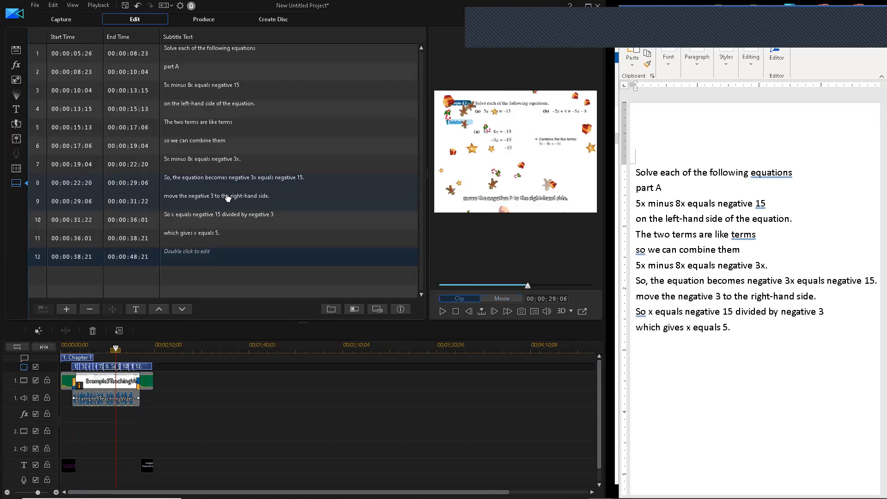
pyautogui.click(137, 309)
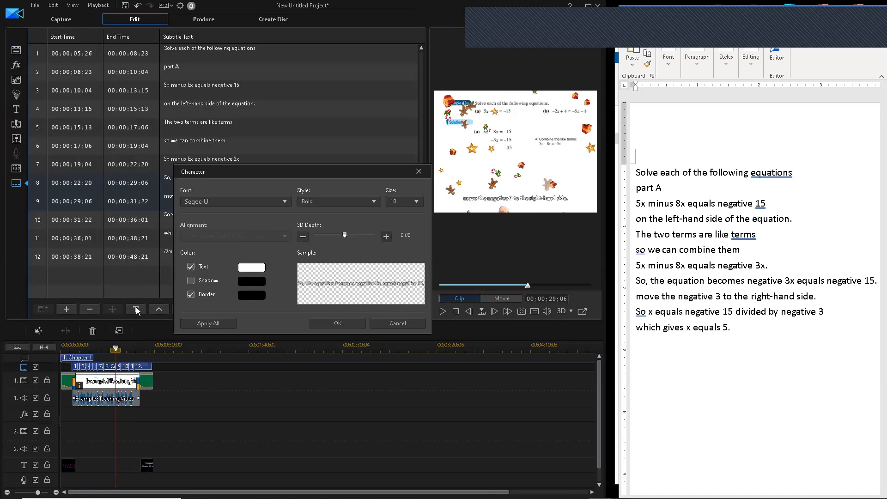
pyautogui.click(401, 203)
pyautogui.click(420, 210)
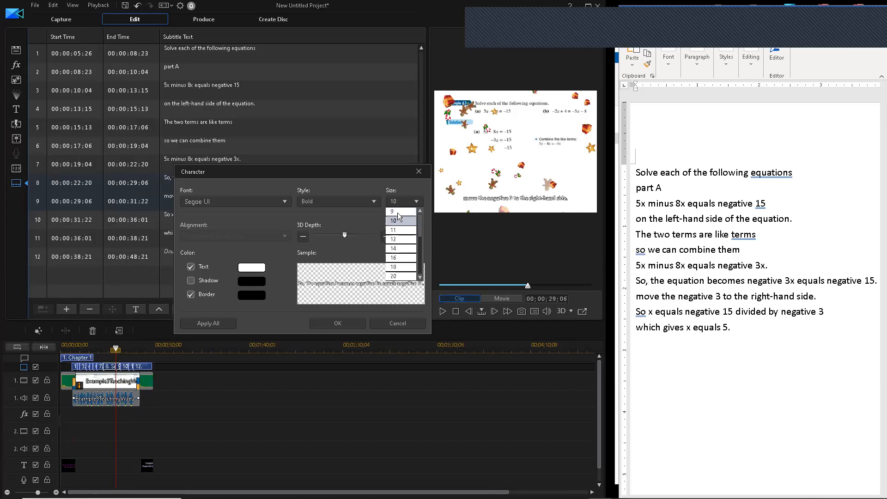
pyautogui.click(421, 212)
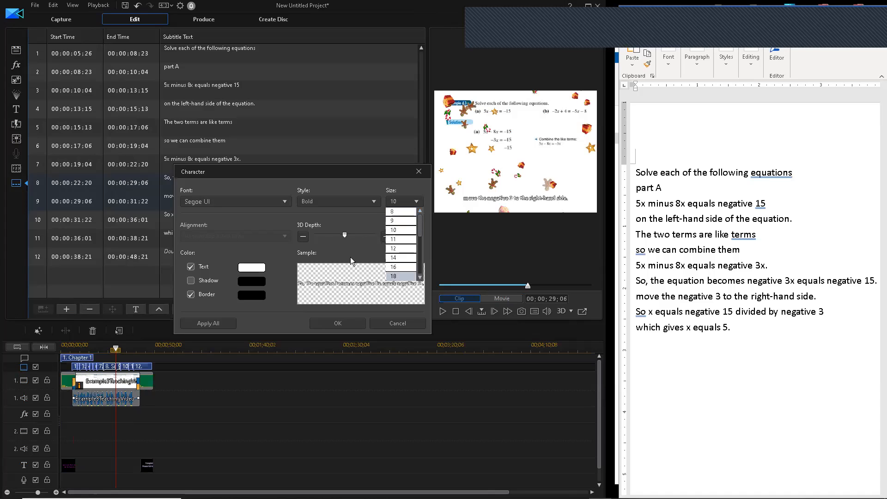
pyautogui.click(333, 327)
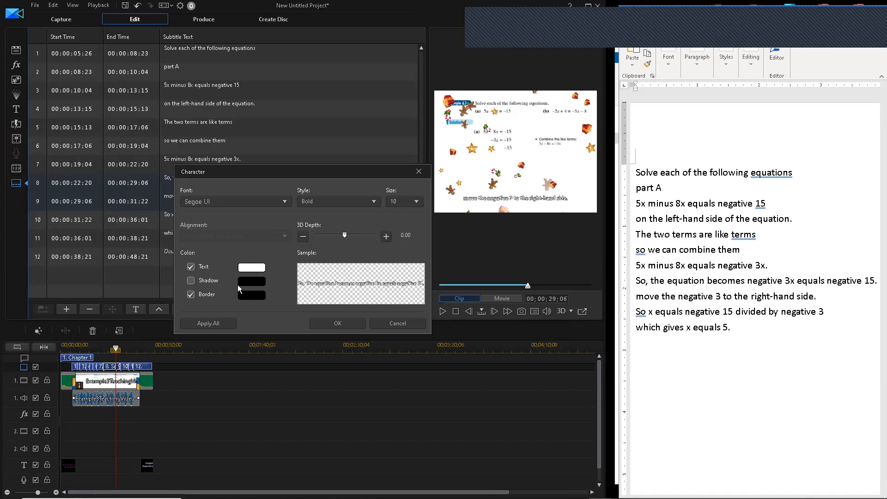
pyautogui.click(251, 267)
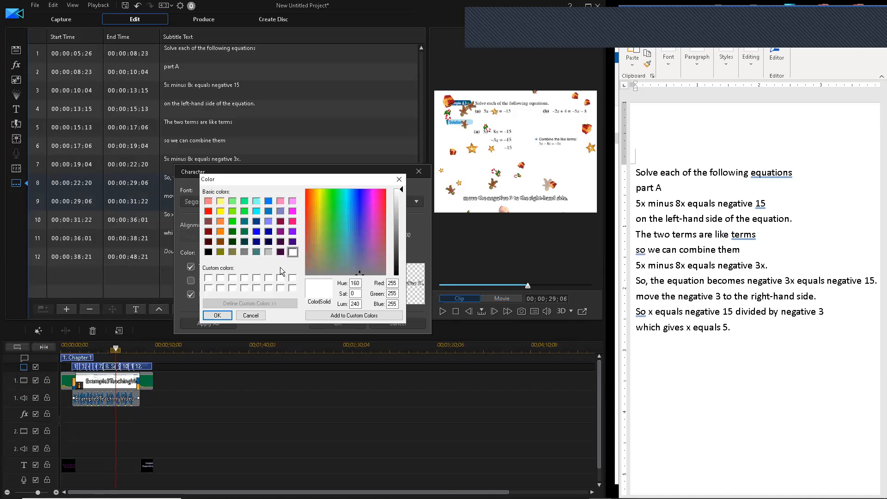
pyautogui.moveTo(244, 317); pyautogui.dragTo(233, 215)
pyautogui.press('Escape')
pyautogui.click(232, 200)
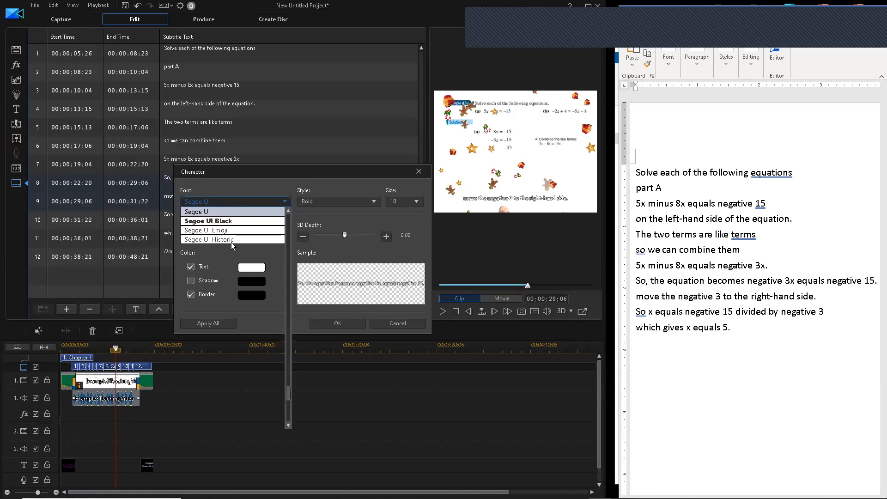
pyautogui.click(312, 205)
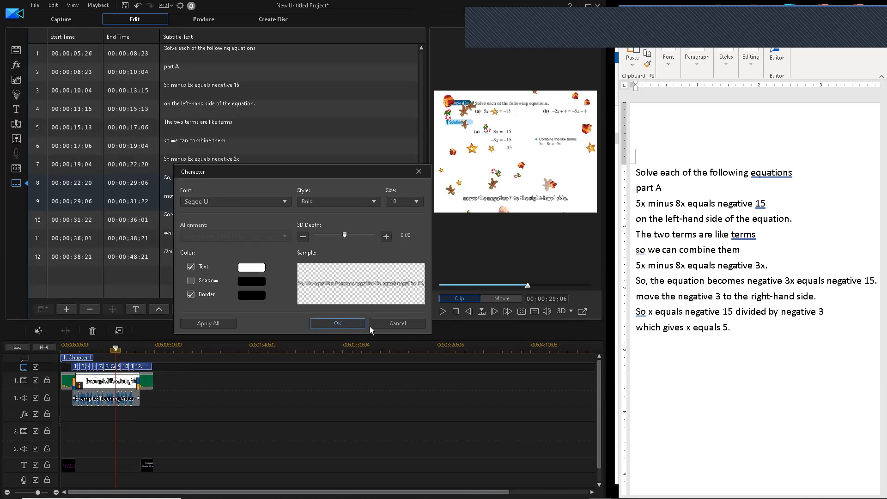
pyautogui.click(402, 329)
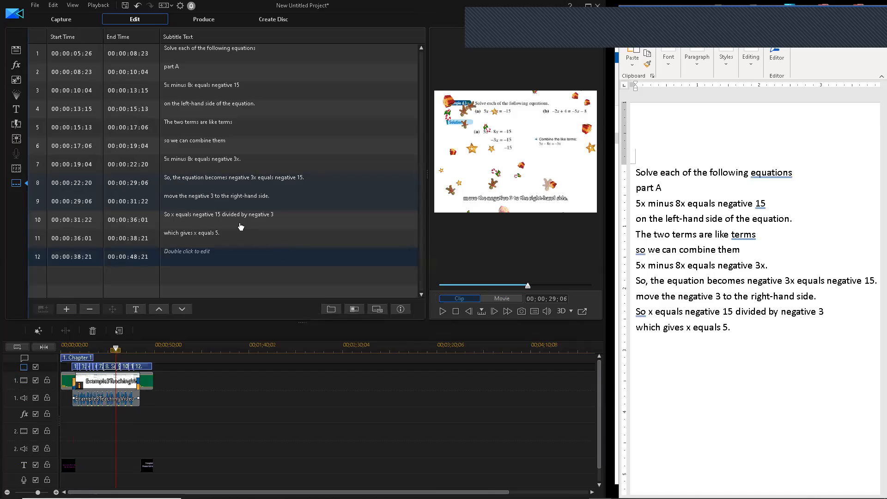
# - Review subtitles 6 through 9, selecting them as a range
pyautogui.click(242, 147)
pyautogui.click(236, 198)
pyautogui.click(118, 168)
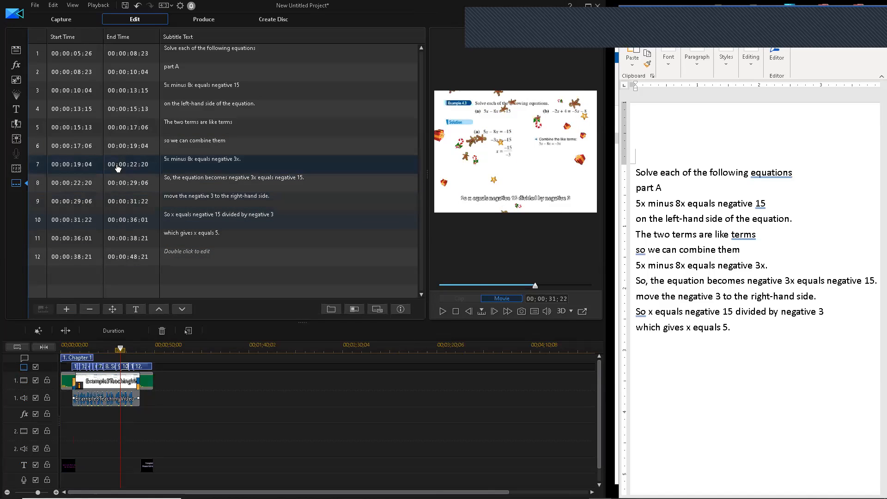
pyautogui.click(40, 151)
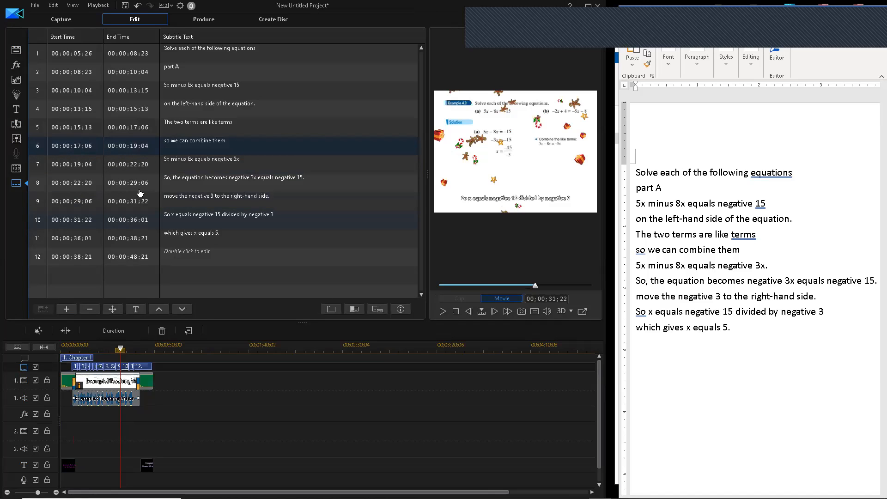
pyautogui.click(137, 207)
pyautogui.click(180, 148)
pyautogui.click(184, 206)
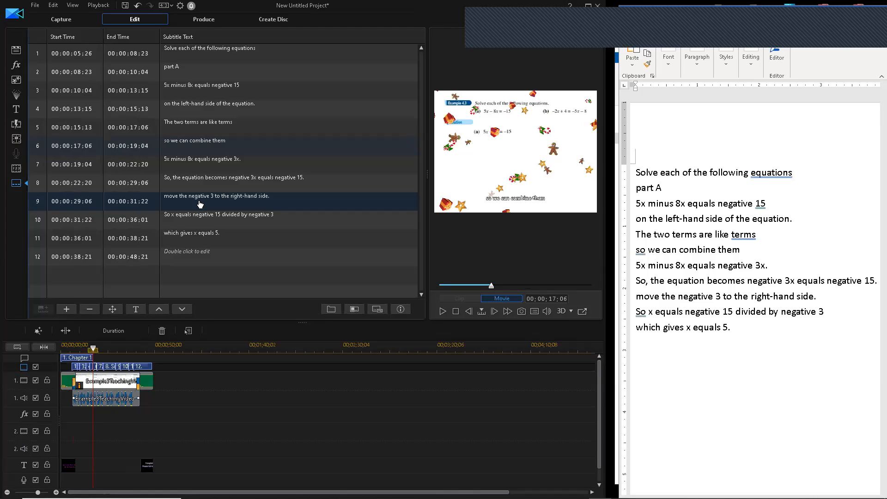
pyautogui.keyDown('shift'); pyautogui.click(200, 204); pyautogui.keyUp('shift')
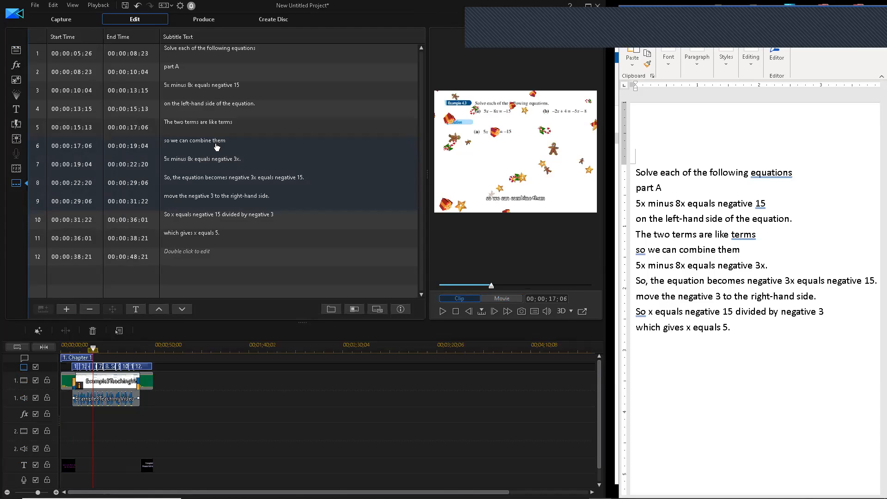
# - Step through subtitle rows 9 back to 4, then check the font settings and cancel unchanged
pyautogui.click(225, 225)
pyautogui.click(237, 252)
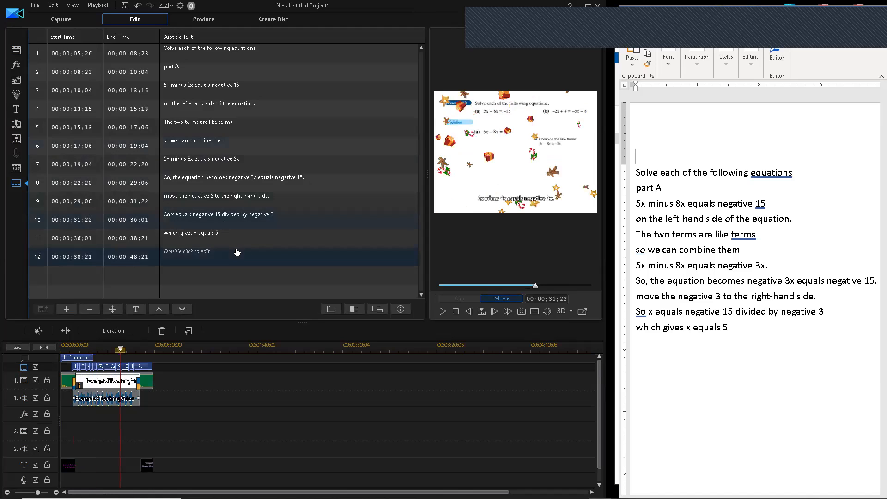
pyautogui.click(236, 208)
pyautogui.click(224, 187)
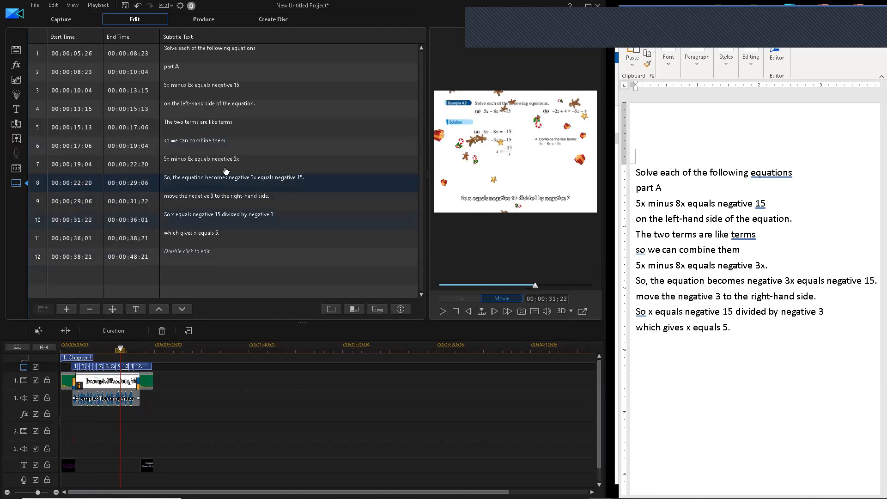
pyautogui.click(217, 161)
pyautogui.click(215, 153)
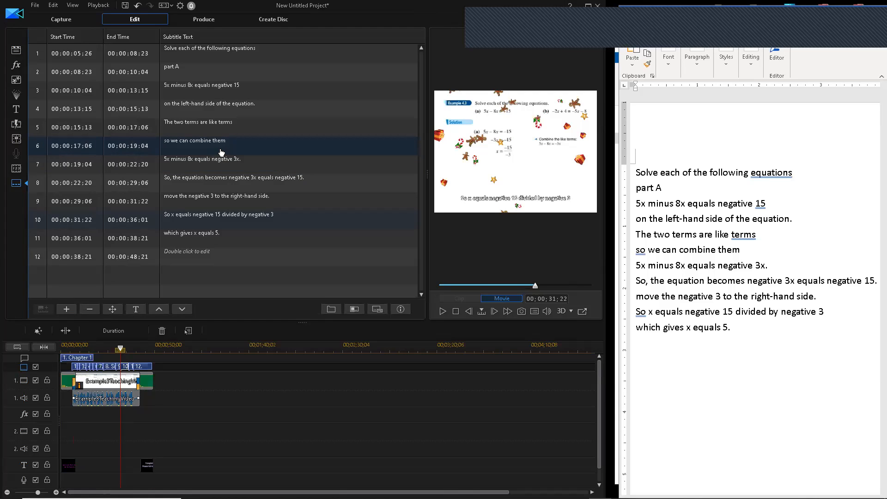
pyautogui.click(209, 189)
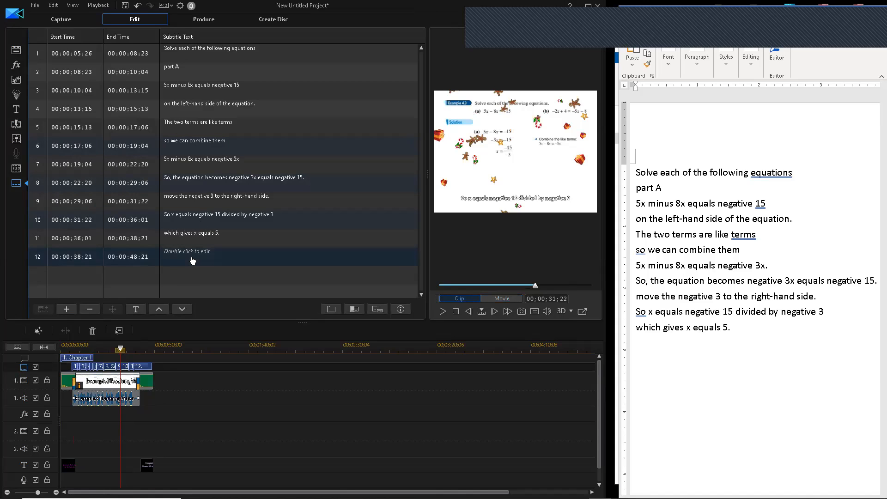
pyautogui.click(190, 109)
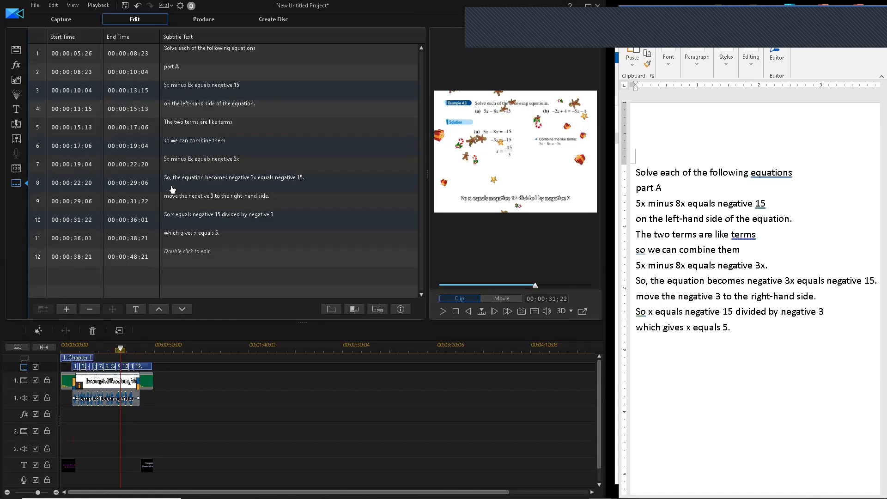
pyautogui.click(136, 310)
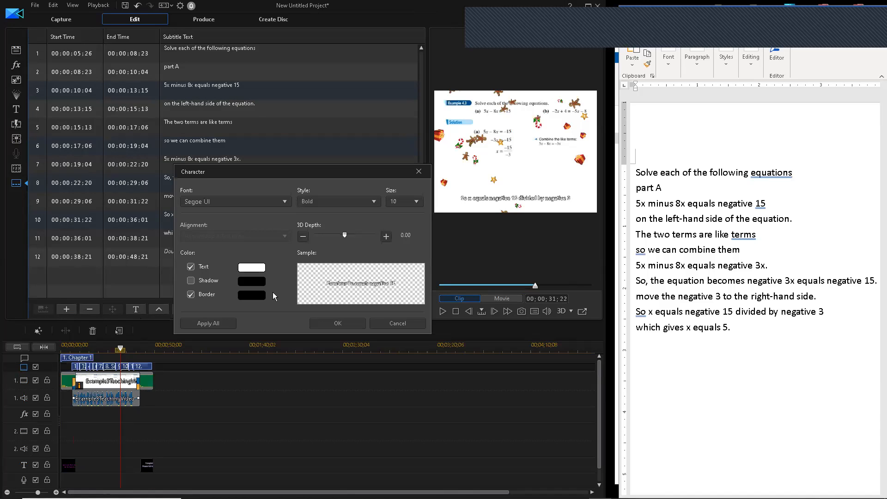
pyautogui.click(397, 323)
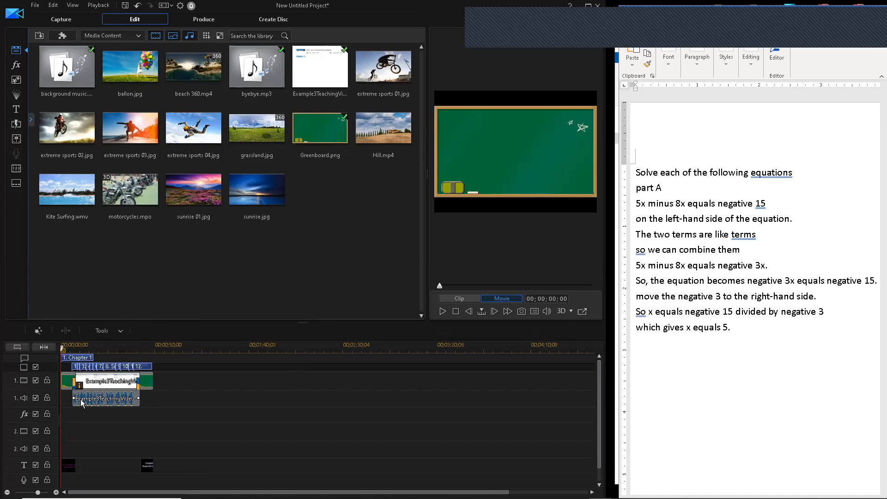
pyautogui.scroll(-1, 82, 402)
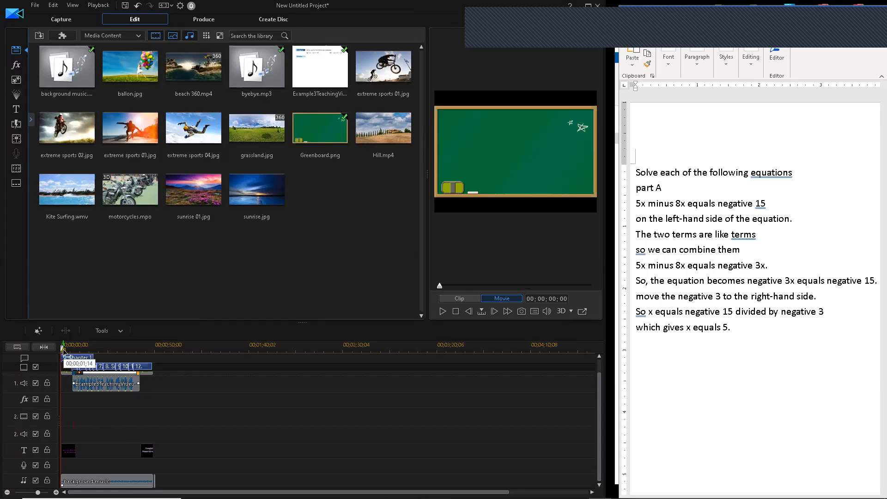
pyautogui.click(65, 351)
pyautogui.moveTo(64, 352); pyautogui.dragTo(155, 363)
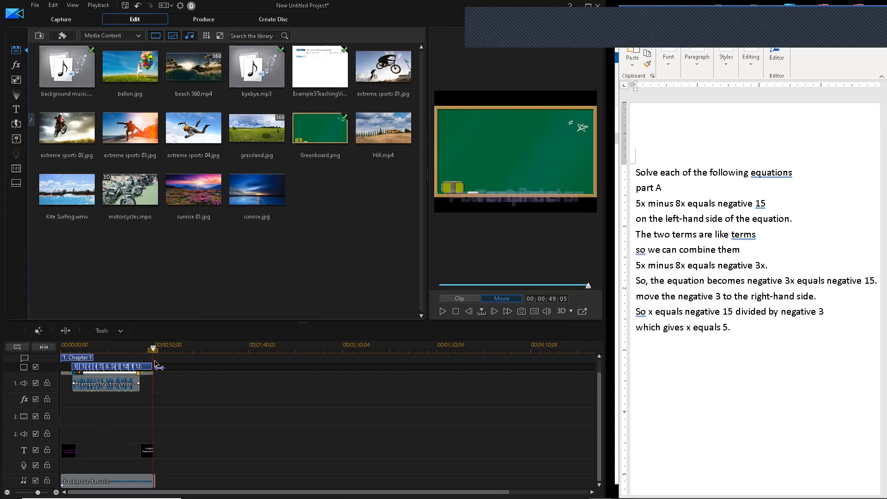
pyautogui.moveTo(154, 362); pyautogui.dragTo(156, 362)
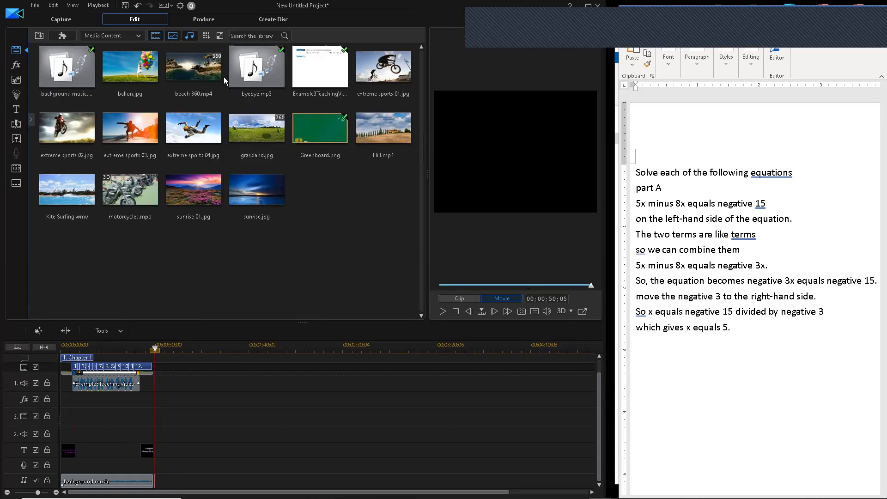
# - On the Produce page, compare AVI and H.264 AVC before settling on H.265 HEVC MP4 output
pyautogui.click(206, 22)
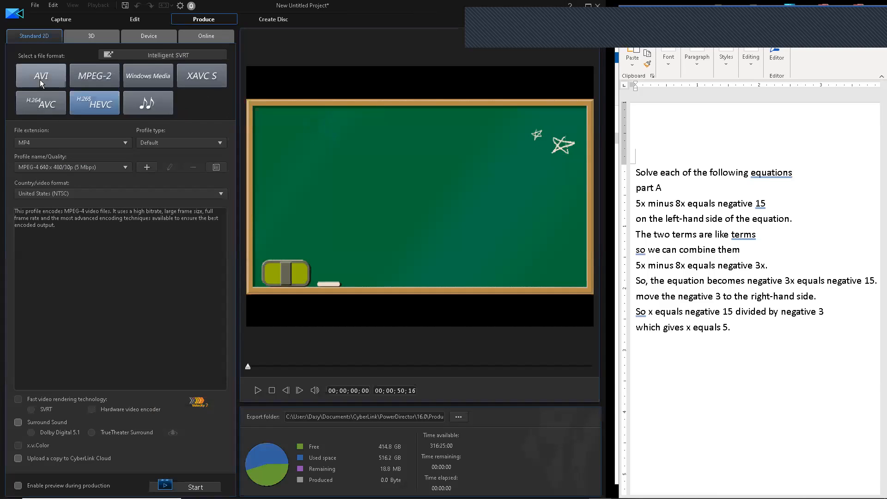
pyautogui.click(42, 79)
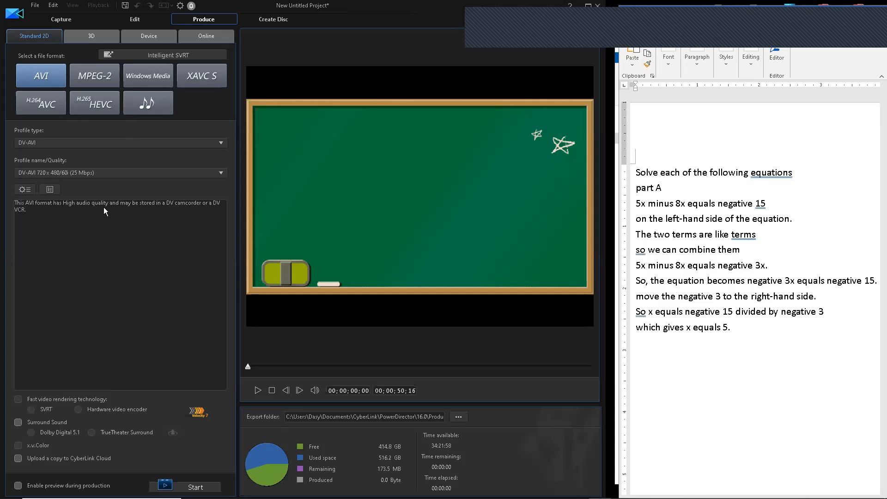
pyautogui.click(54, 107)
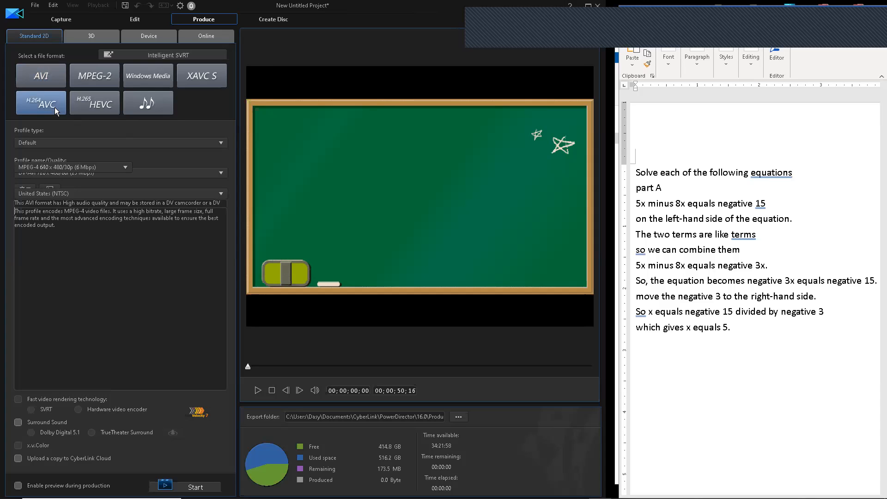
pyautogui.click(92, 104)
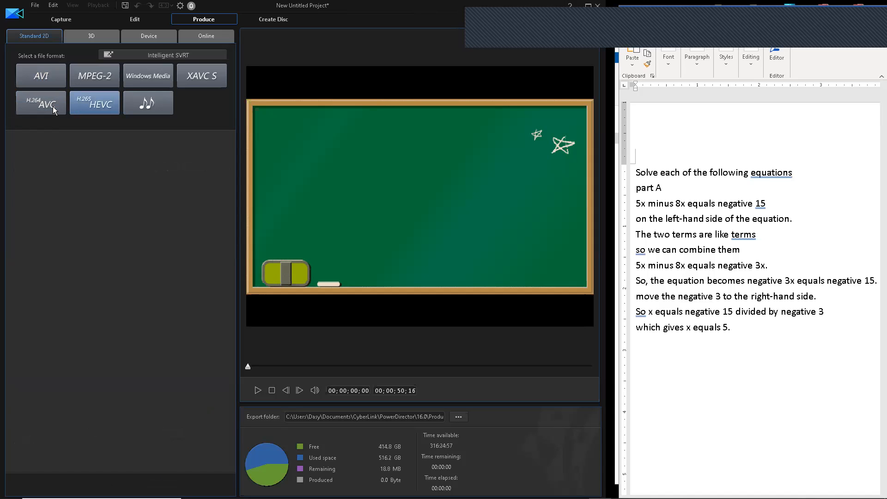
pyautogui.click(52, 106)
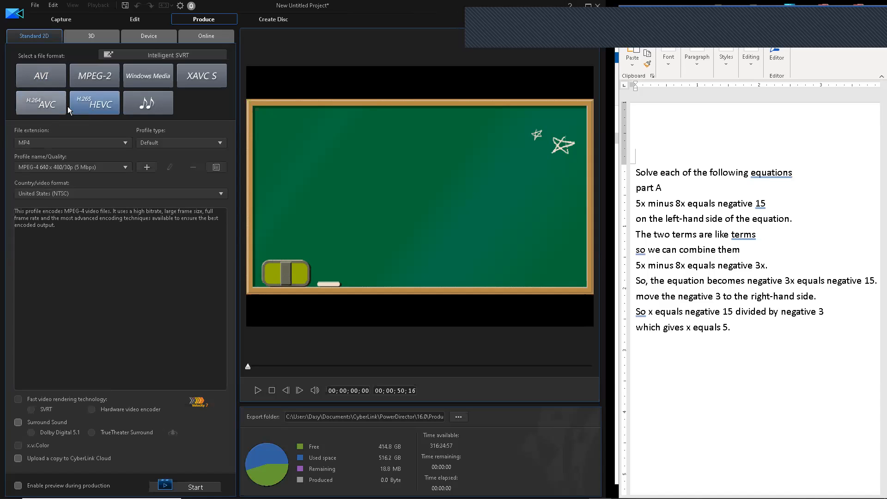
pyautogui.click(89, 107)
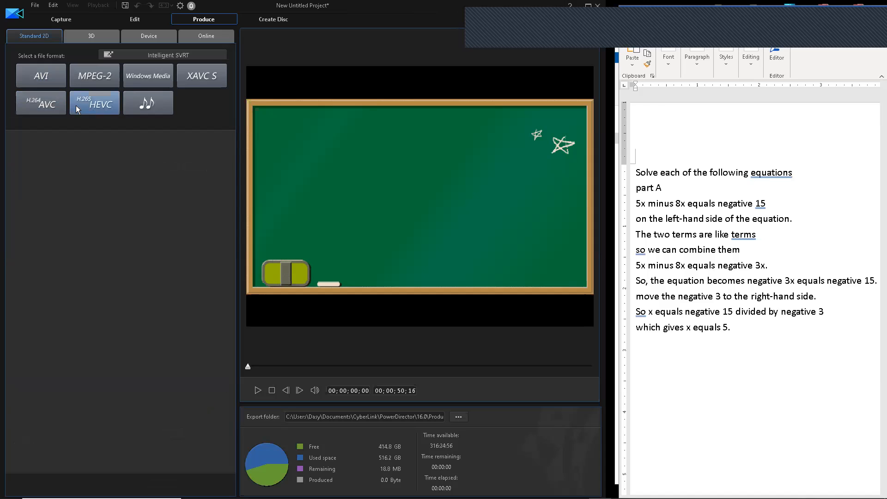
pyautogui.click(49, 106)
pyautogui.click(87, 105)
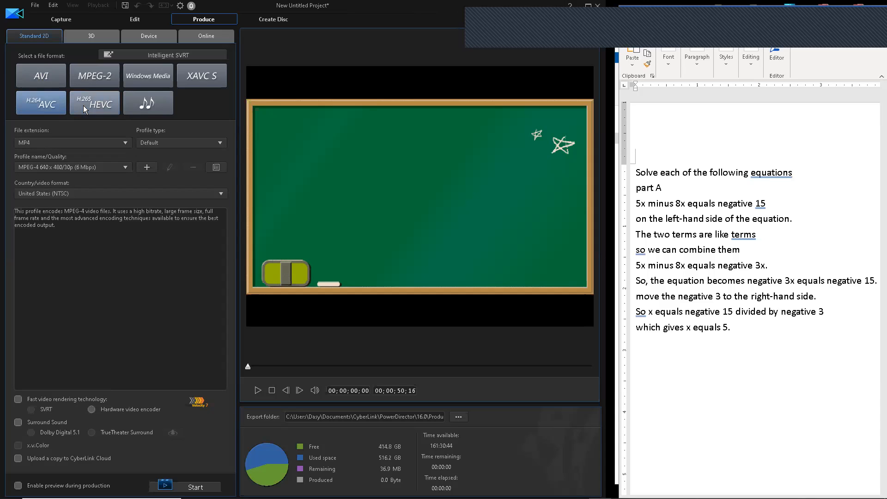
pyautogui.click(96, 110)
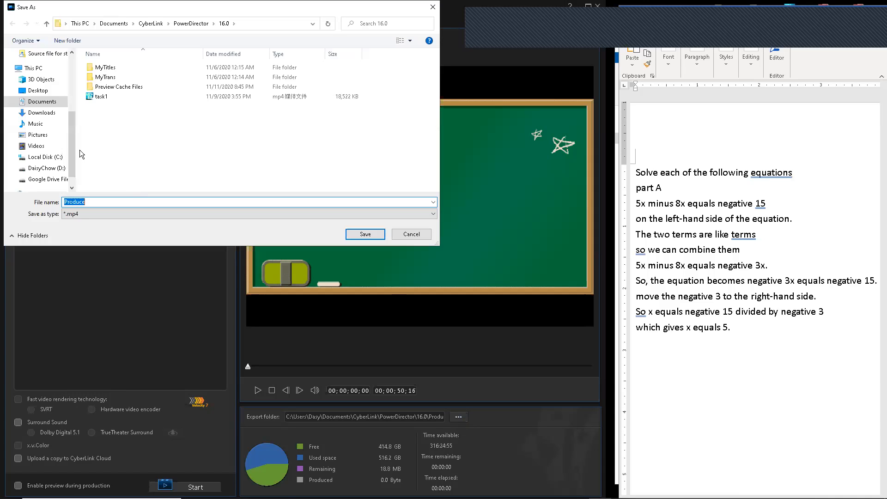
# - Save the export to the Desktop under a file name made of the class and teacher's name
pyautogui.scroll(-3, 74, 125)
pyautogui.scroll(3, 58, 79)
pyautogui.click(49, 74)
pyautogui.click(119, 202)
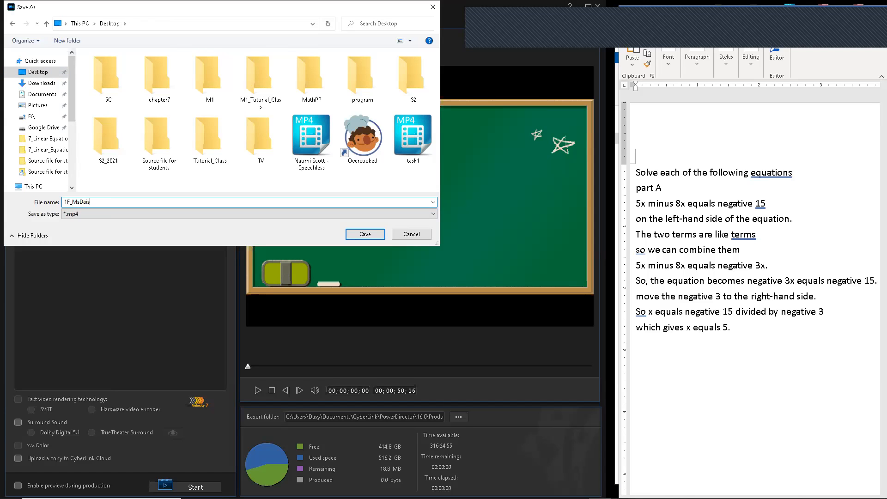
pyautogui.press('Return')
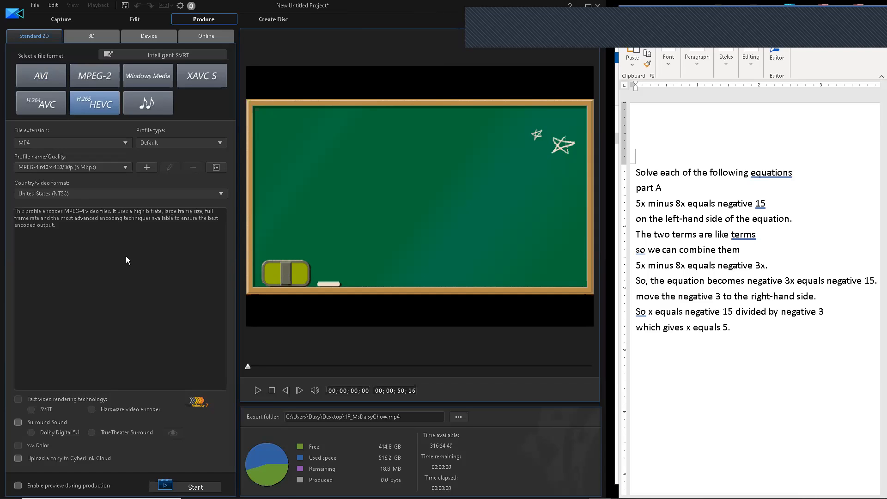
# - Render the MP4 and locate the exported video on the Desktop
pyautogui.click(176, 486)
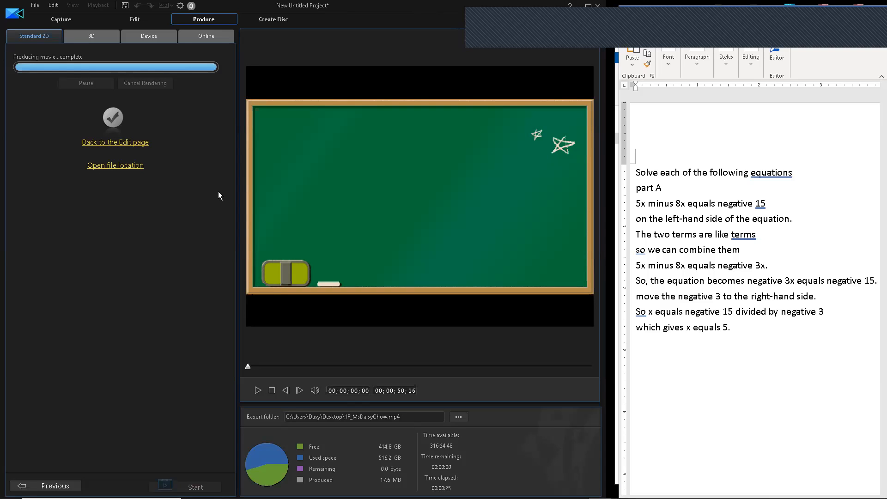
pyautogui.click(238, 490)
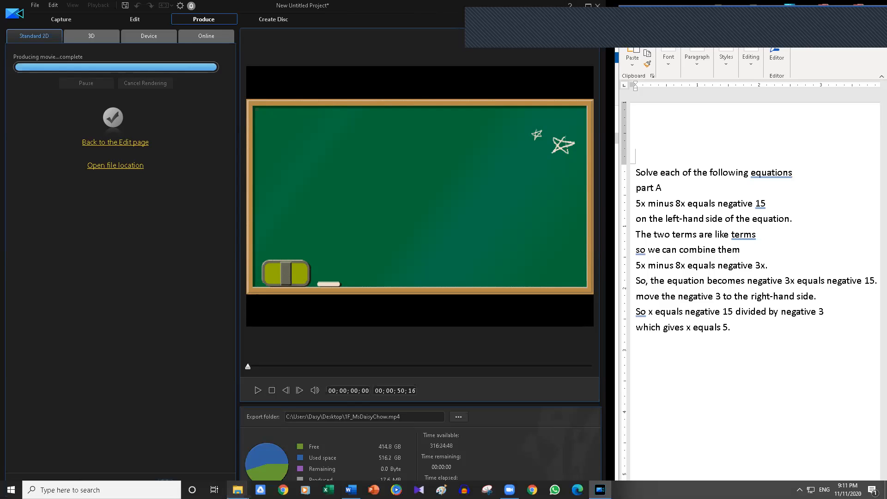
pyautogui.click(258, 451)
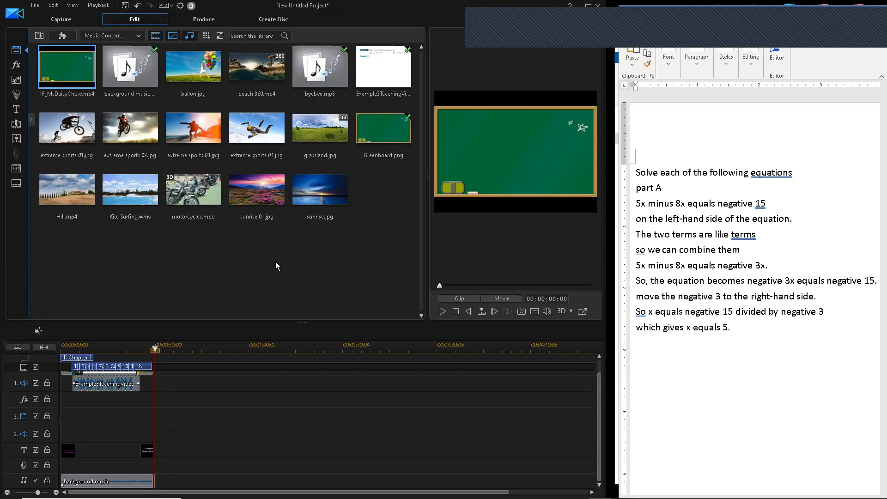
# - Start Save Project As with the task1 name, cancel it, then close PowerDirector
pyautogui.click(36, 6)
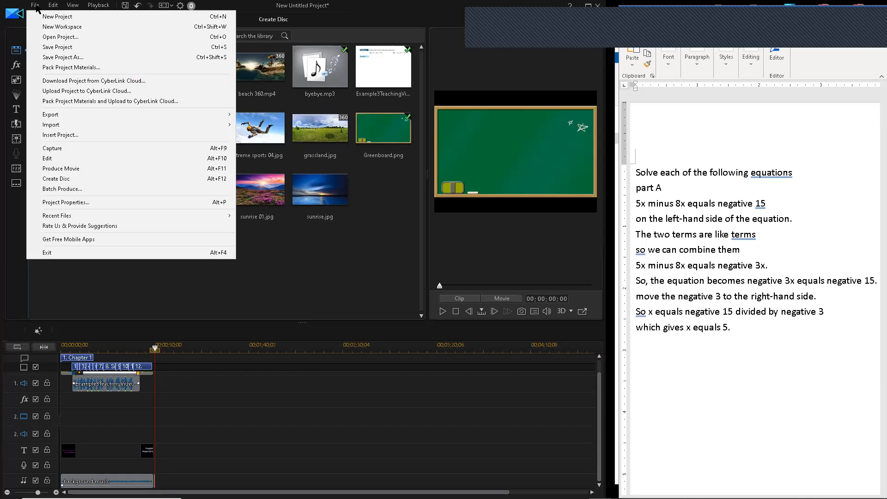
pyautogui.click(58, 59)
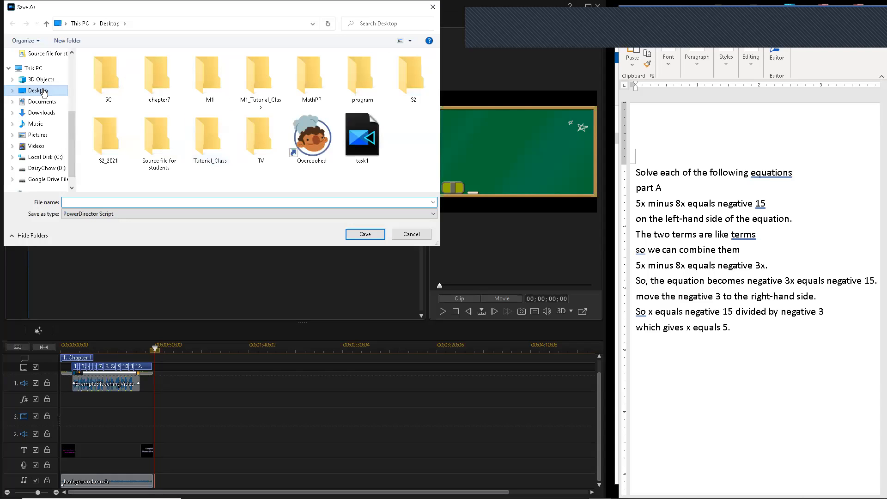
pyautogui.click(351, 161)
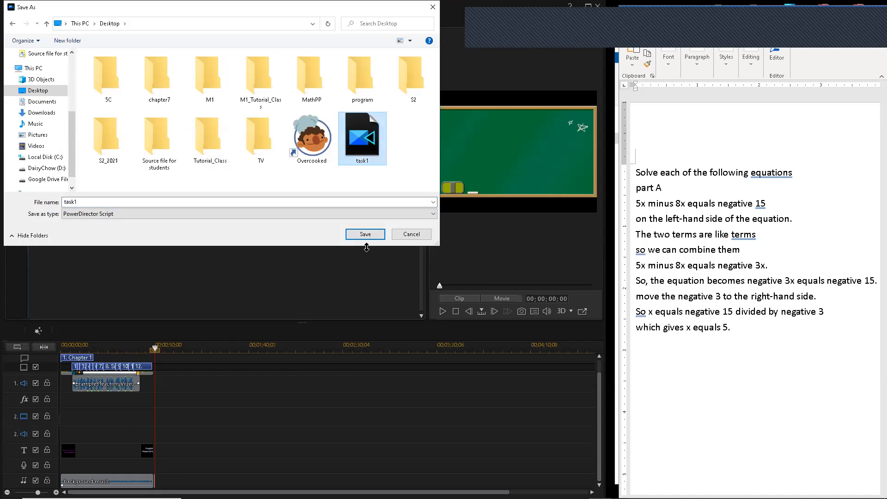
pyautogui.click(412, 235)
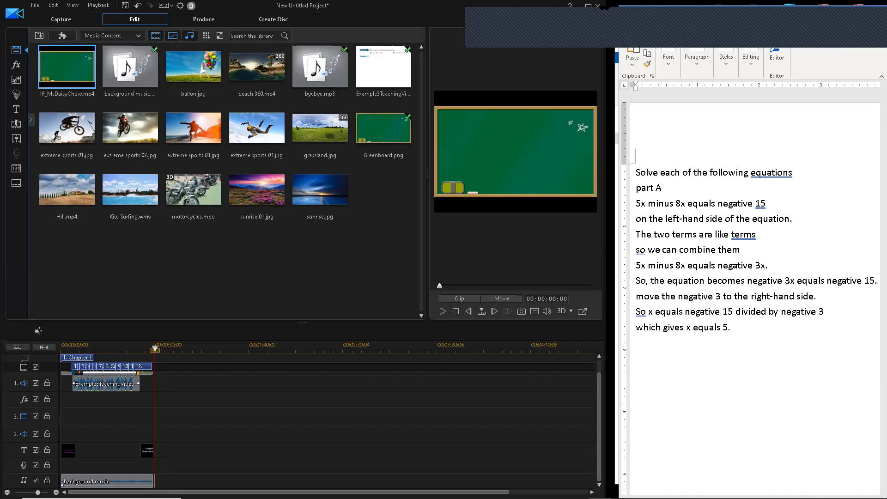
pyautogui.click(598, 6)
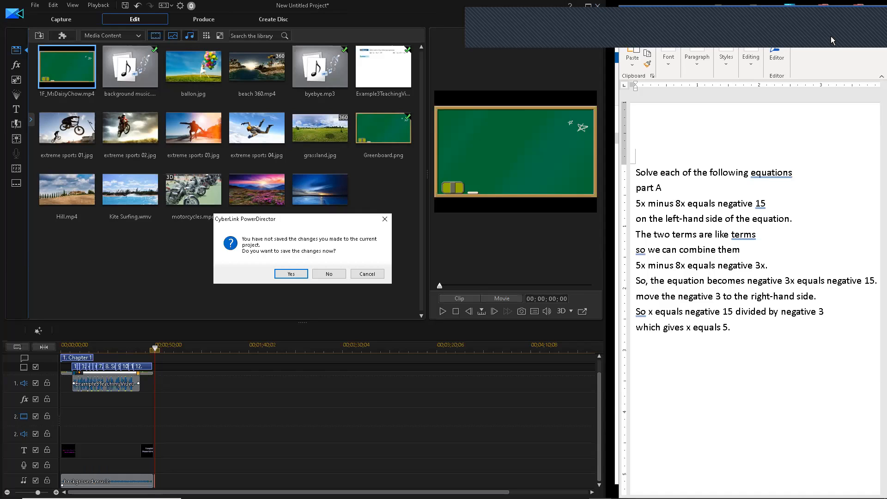